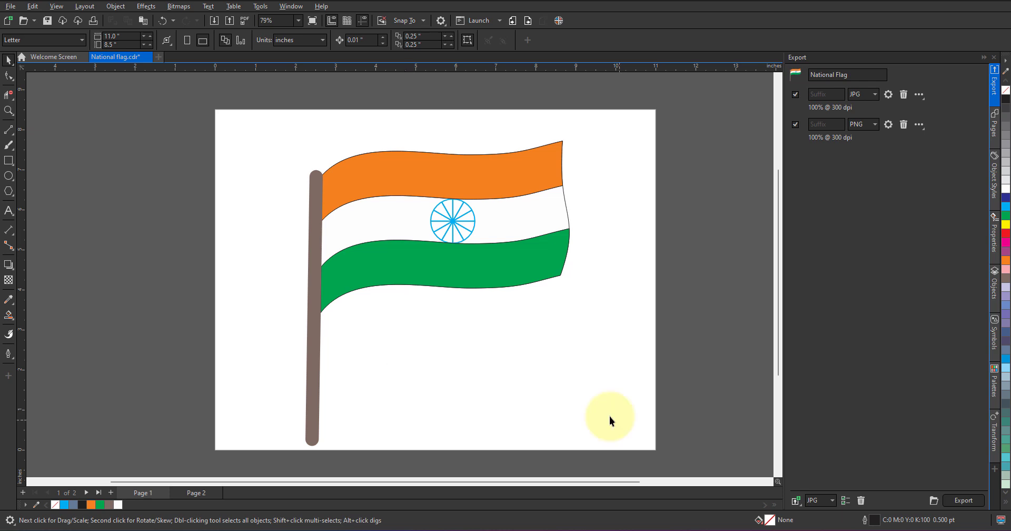
# - On Page 2, draw a vertical flagpole line about 7.1 inches tall near the page's left side with the 2-Point Line tool
pyautogui.click(189, 496)
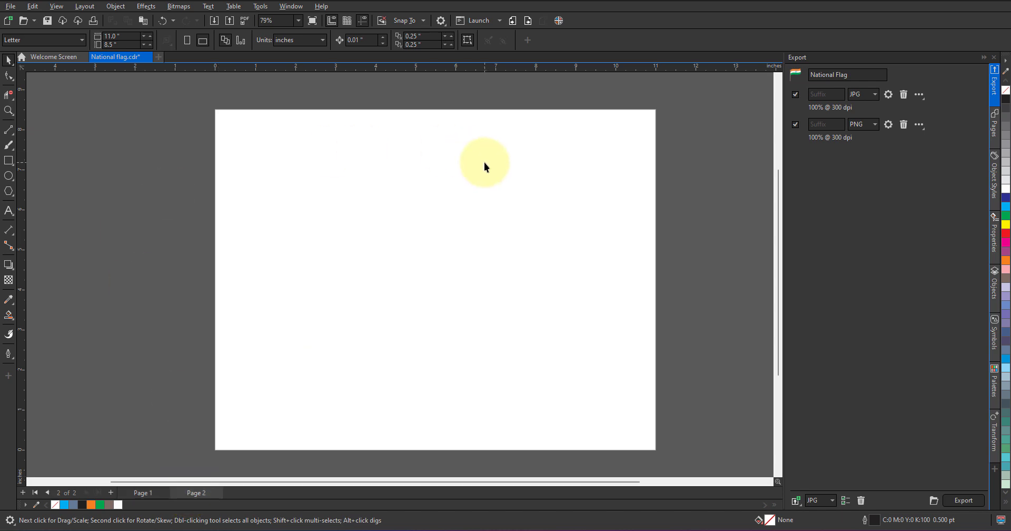
pyautogui.click(8, 134)
pyautogui.click(56, 143)
pyautogui.moveTo(316, 145); pyautogui.dragTo(316, 431)
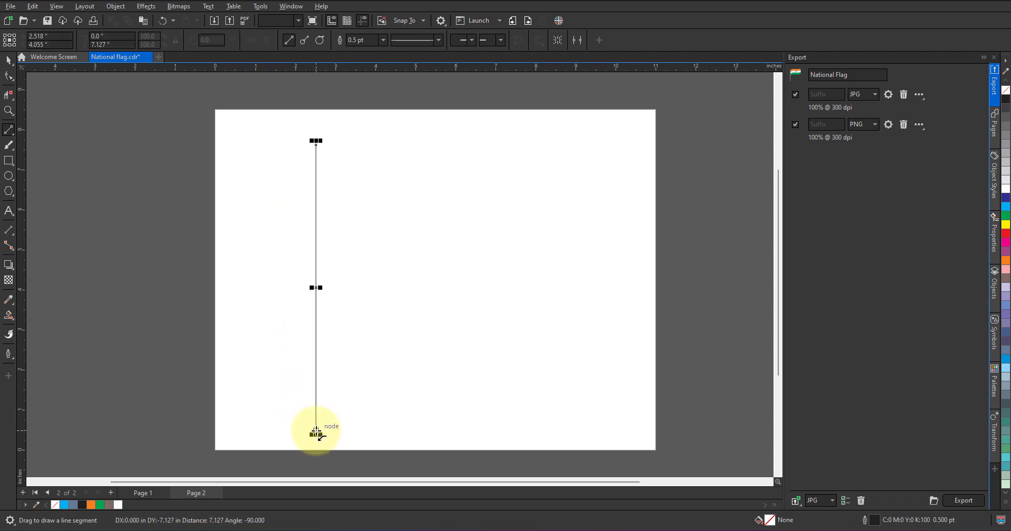
# - Draw a freehand wavy top edge about 8 inches wide from the pole and a wavy outer edge about 6 inches tall crossing its far end
pyautogui.click(8, 129)
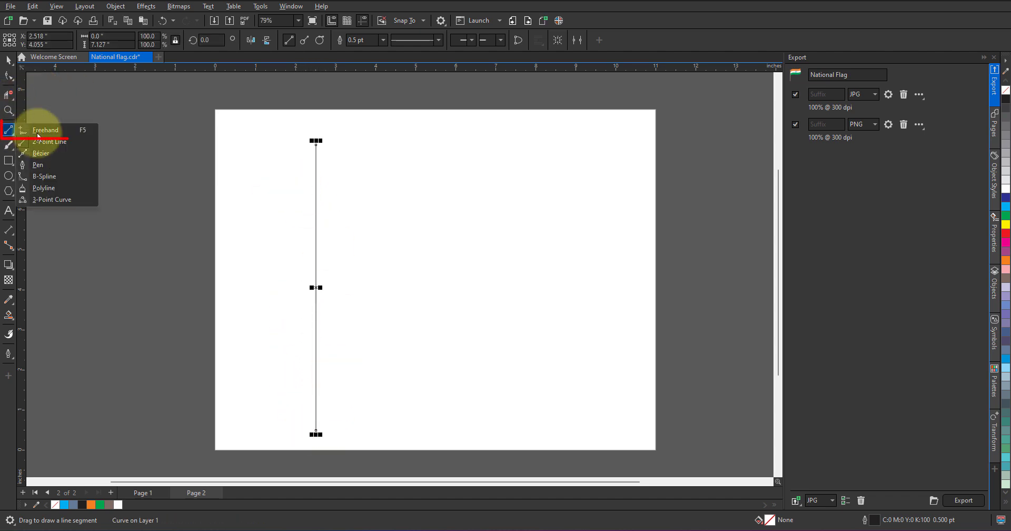
pyautogui.click(46, 129)
pyautogui.moveTo(316, 164)
pyautogui.mouseDown()
pyautogui.moveTo(358, 146)
pyautogui.moveTo(501, 175)
pyautogui.moveTo(637, 134)
pyautogui.moveTo(624, 186)
pyautogui.moveTo(625, 364)
pyautogui.mouseUp()
# - Copy the wavy top curve about 1.1 inches down and repeat the duplication to get four evenly spaced curves
pyautogui.click(8, 59)
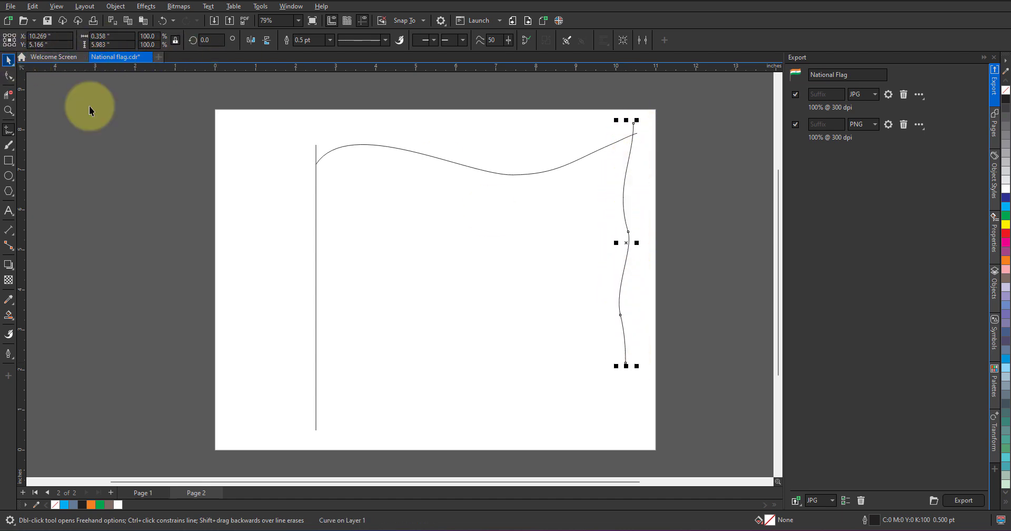
pyautogui.click(392, 147)
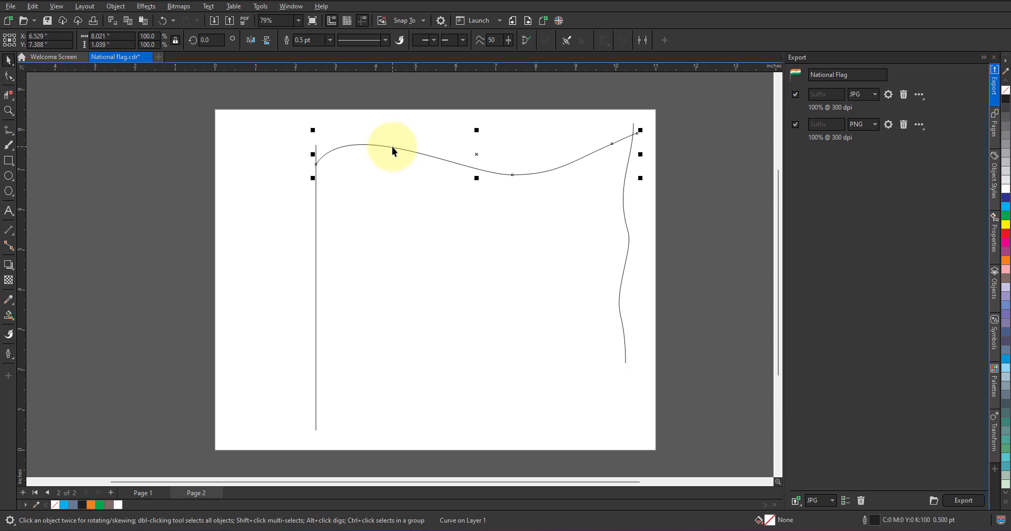
pyautogui.moveTo(391, 147); pyautogui.dragTo(392, 191)
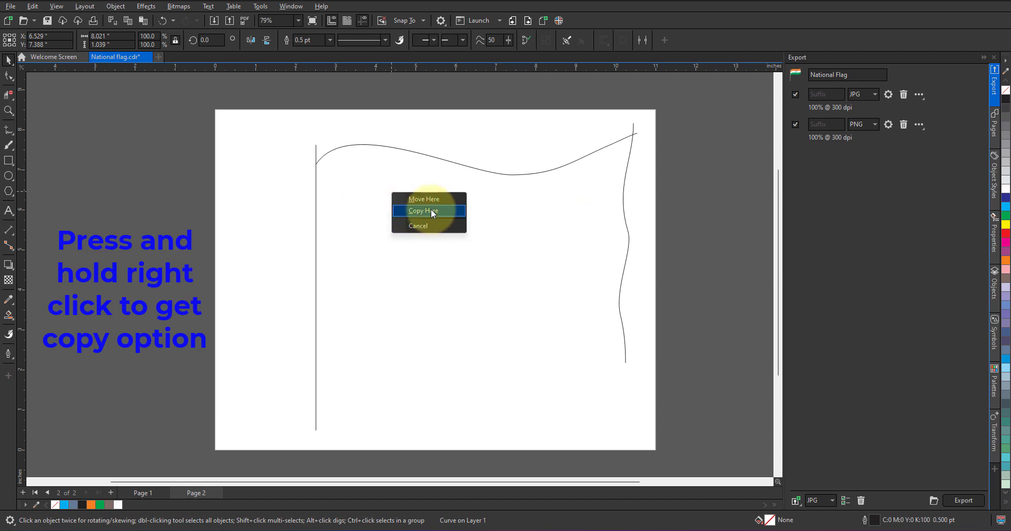
pyautogui.click(431, 210)
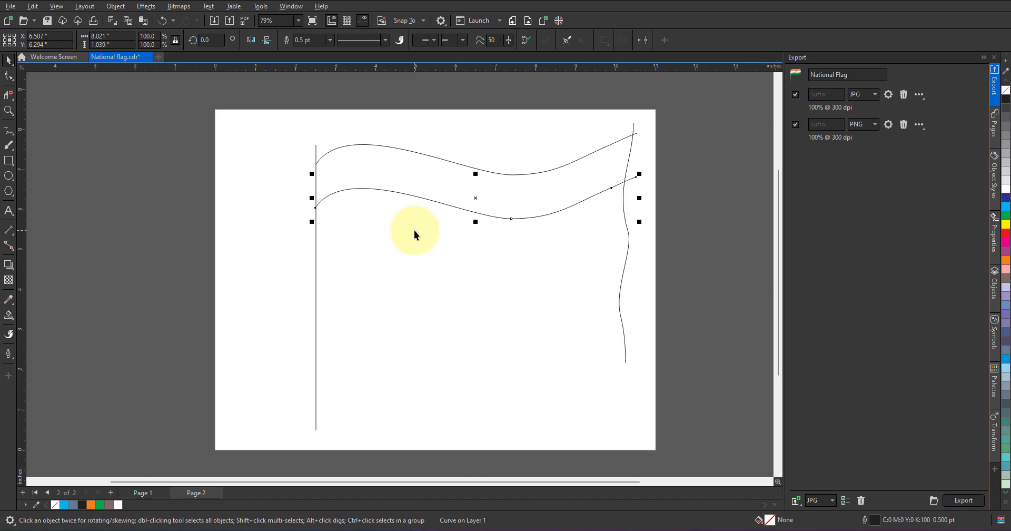
pyautogui.hotkey('ctrl', 'r')
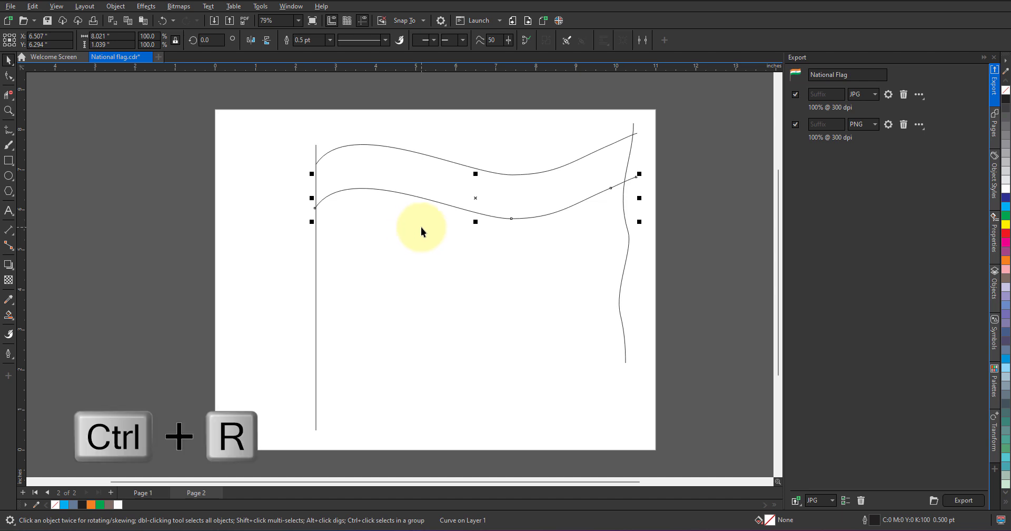
pyautogui.hotkey('ctrl', 'r')
pyautogui.hotkey('ctrl', 'r')
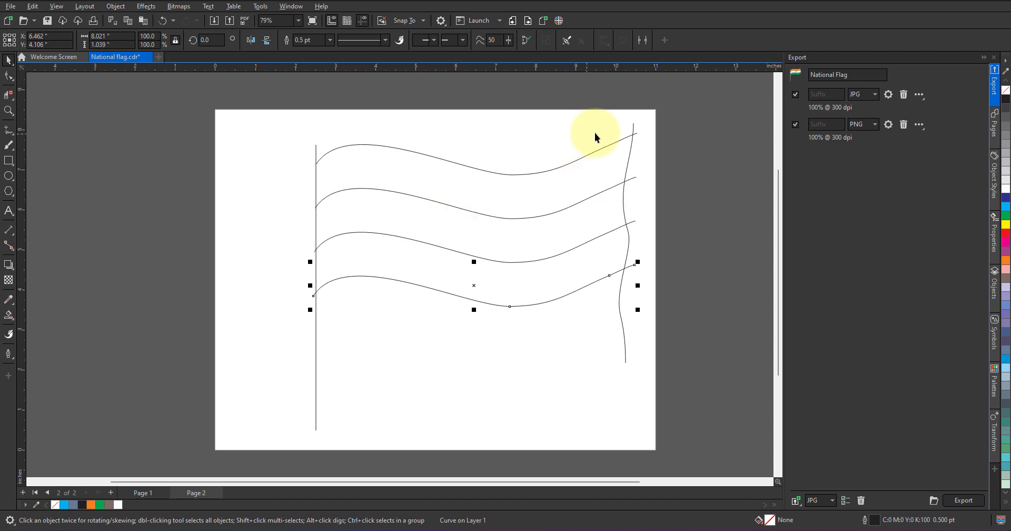
# - Trim the ends of the wavy curves and the outer edge that overshoot at the flag's outer side with Virtual Segment Delete
pyautogui.scroll(3, 642, 125)
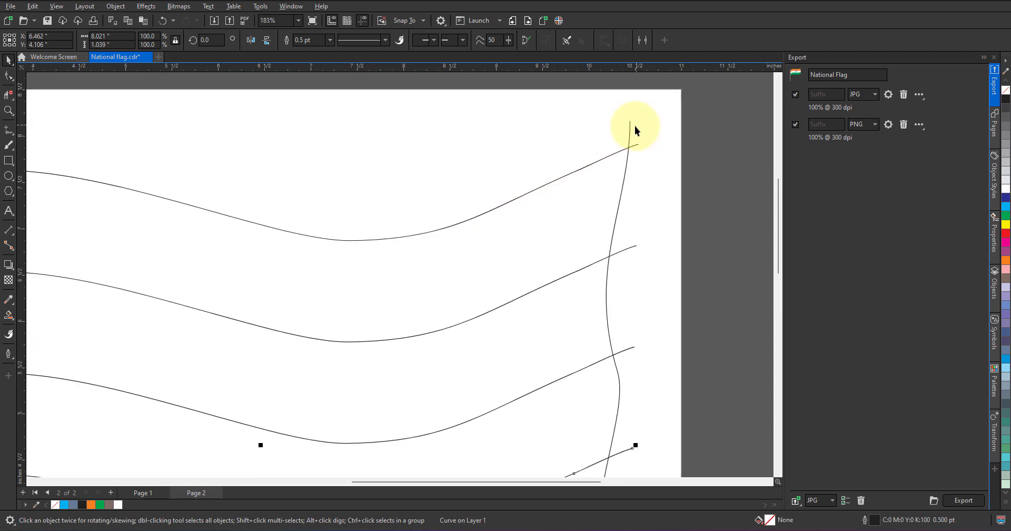
pyautogui.scroll(-3, 631, 134)
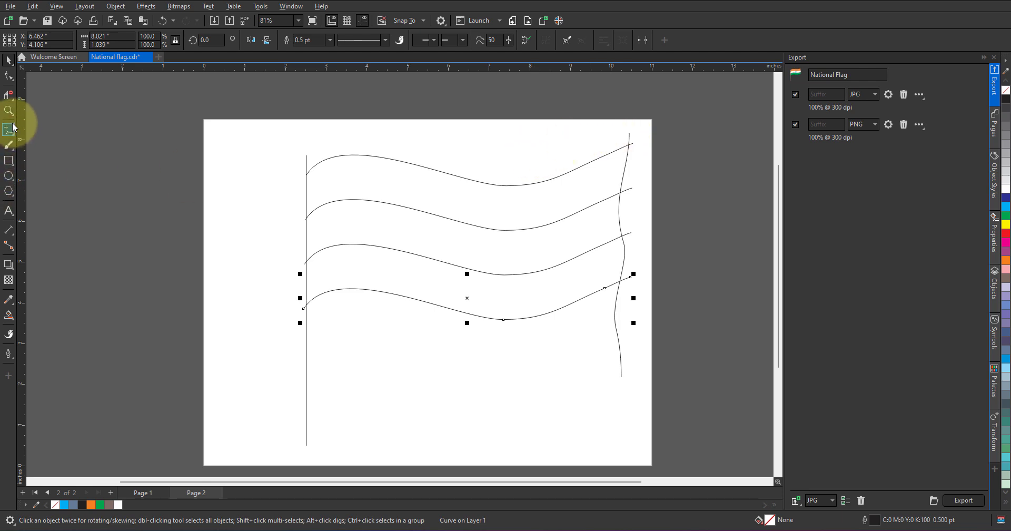
pyautogui.click(8, 94)
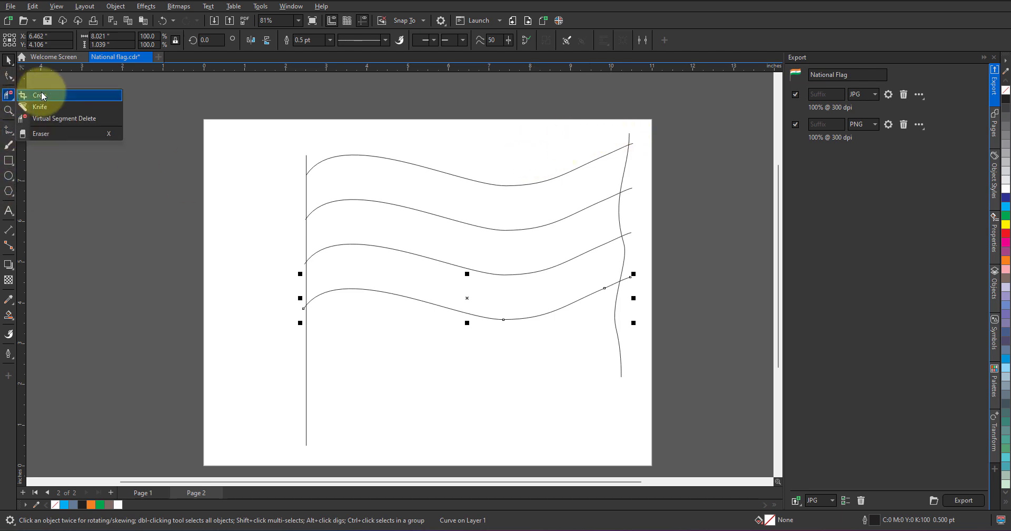
pyautogui.click(50, 118)
pyautogui.scroll(3, 662, 124)
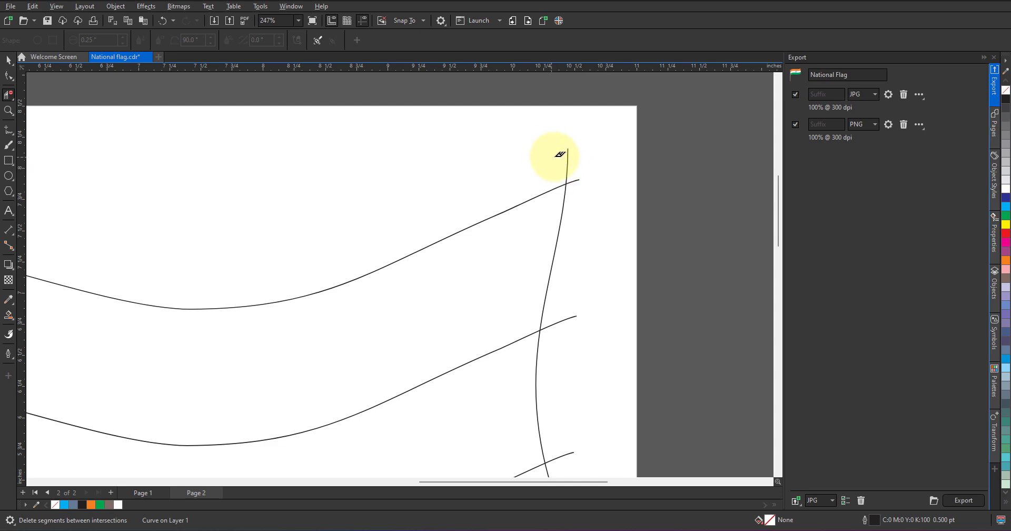
pyautogui.moveTo(539, 154); pyautogui.dragTo(574, 206)
pyautogui.moveTo(580, 303); pyautogui.dragTo(563, 376)
pyautogui.scroll(-3, 561, 376)
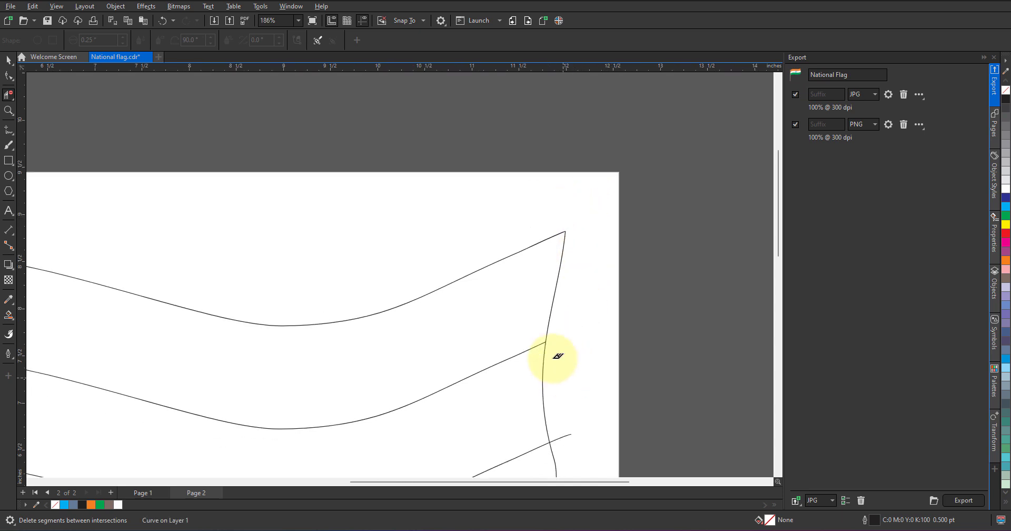
pyautogui.scroll(1, 548, 414)
pyautogui.moveTo(569, 310); pyautogui.dragTo(541, 443)
pyautogui.scroll(-2, 557, 350)
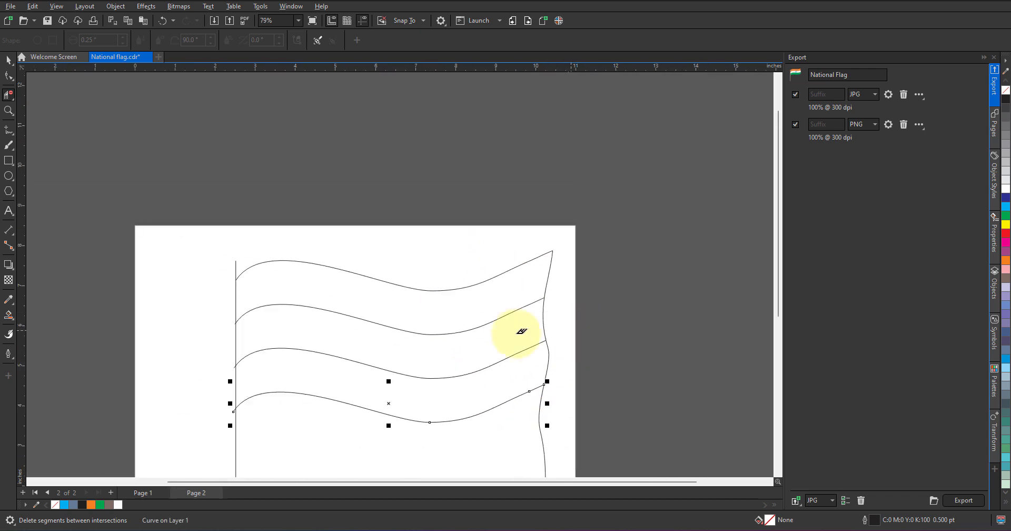
# - Trim the pole stub, the curve ends past the pole and the outer edge's lower tail, and undo the top curve's displacement
pyautogui.moveTo(210, 271); pyautogui.dragTo(243, 251)
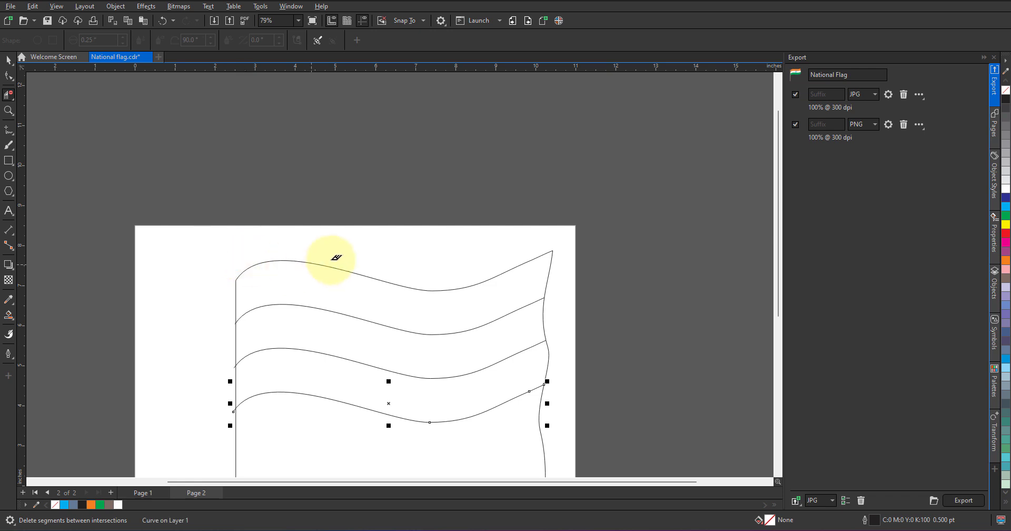
pyautogui.scroll(-2, 329, 261)
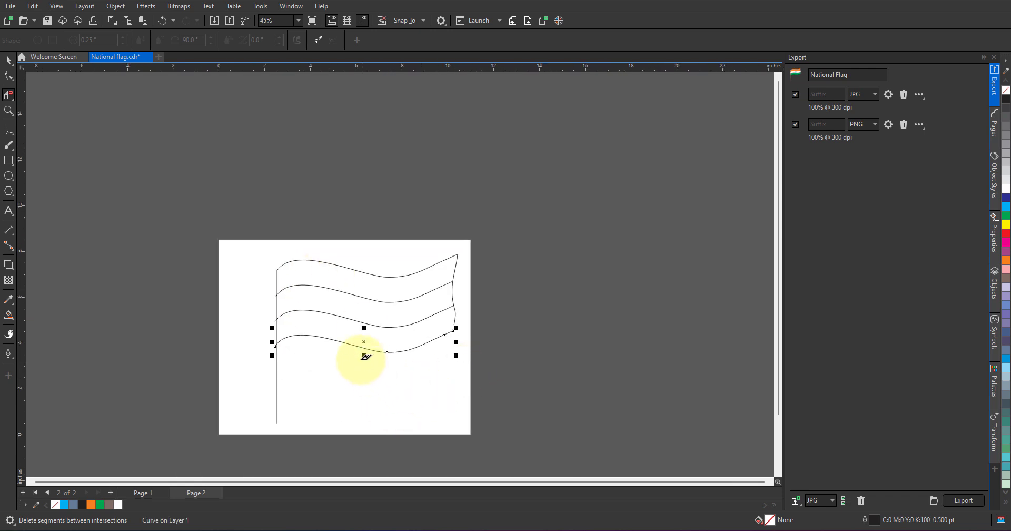
pyautogui.scroll(2, 361, 356)
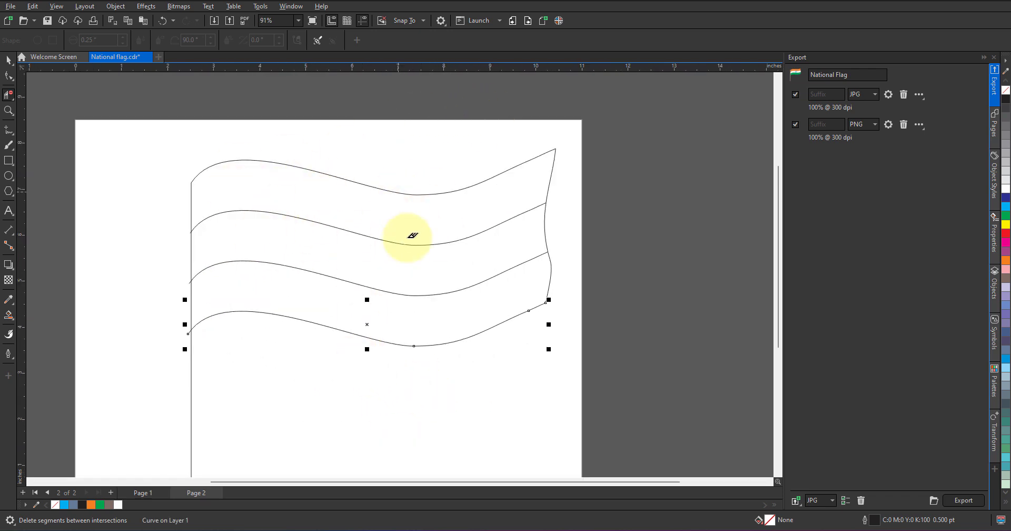
pyautogui.scroll(3, 176, 232)
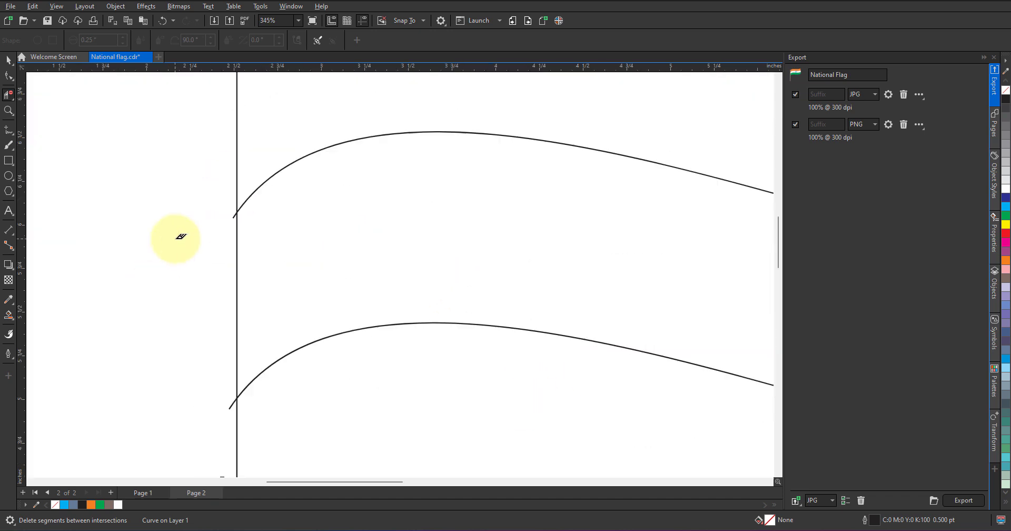
pyautogui.scroll(-2, 260, 402)
pyautogui.scroll(1, 264, 421)
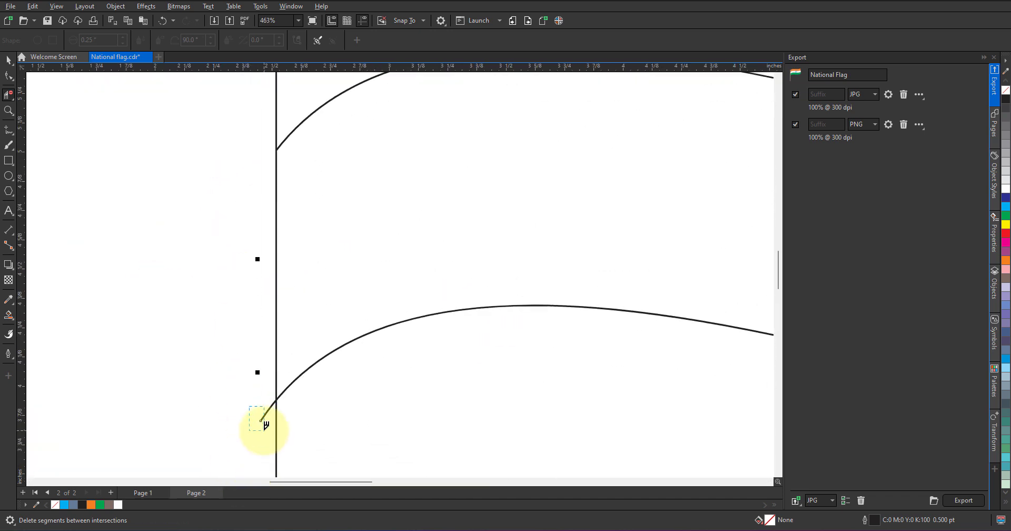
pyautogui.scroll(-3, 208, 271)
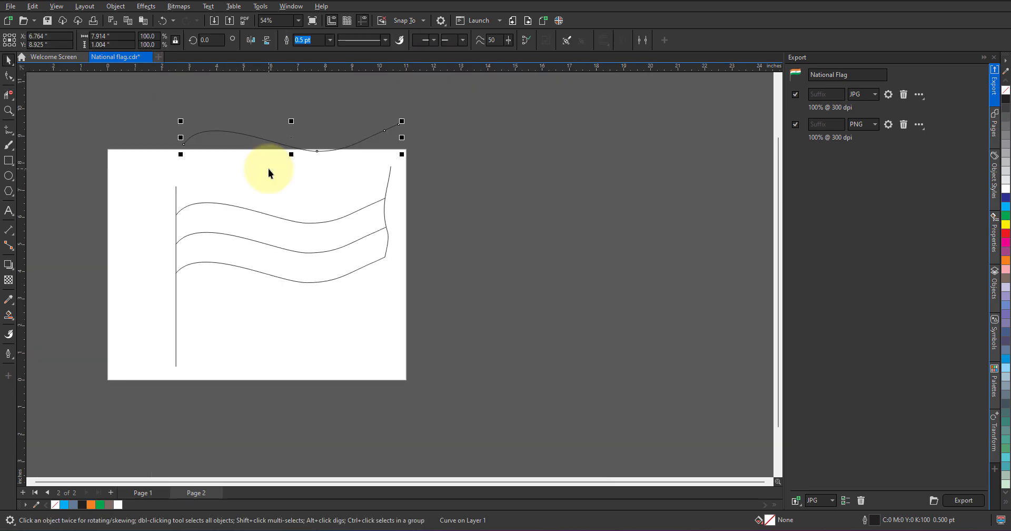
pyautogui.hotkey('ctrl', 'z')
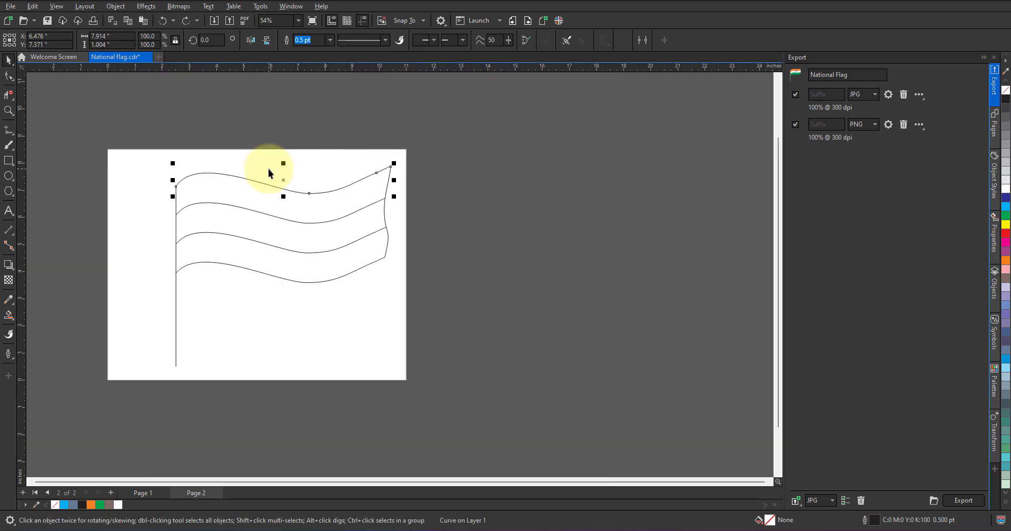
# - Create filled shapes from the flag's top and bottom bands with Smart Fill
pyautogui.click(11, 317)
pyautogui.moveTo(12, 316)
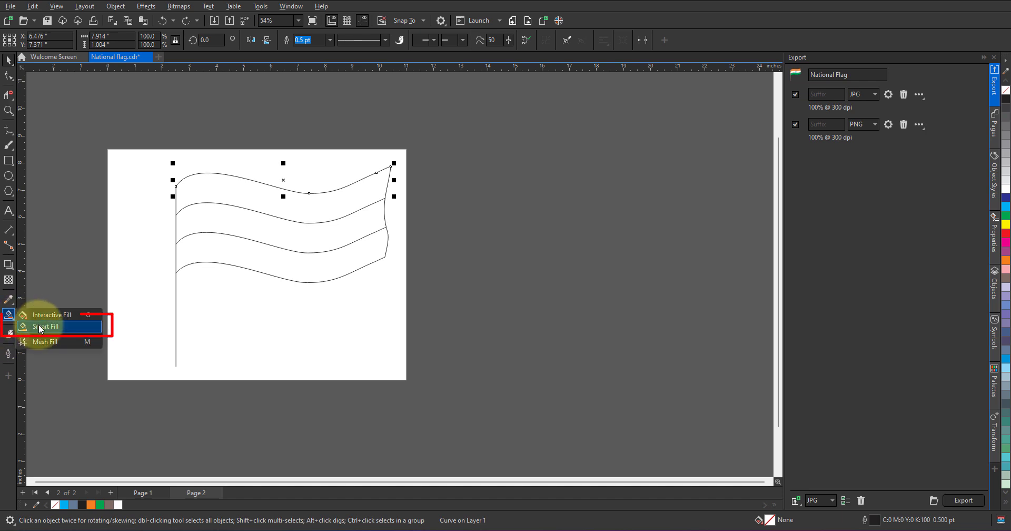
pyautogui.click(41, 326)
pyautogui.click(244, 194)
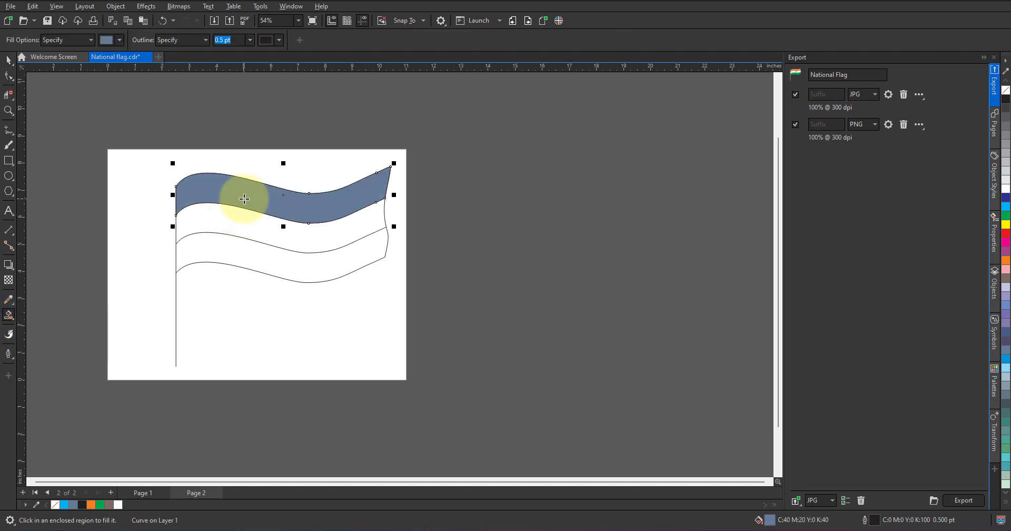
pyautogui.click(241, 254)
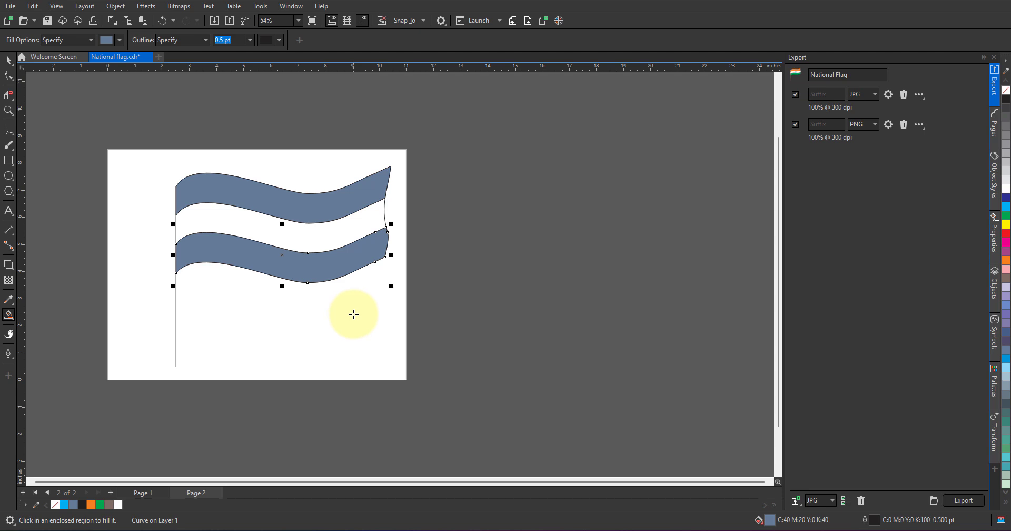
# - Color the flag's top band orange and its bottom band green
pyautogui.click(8, 60)
pyautogui.click(283, 200)
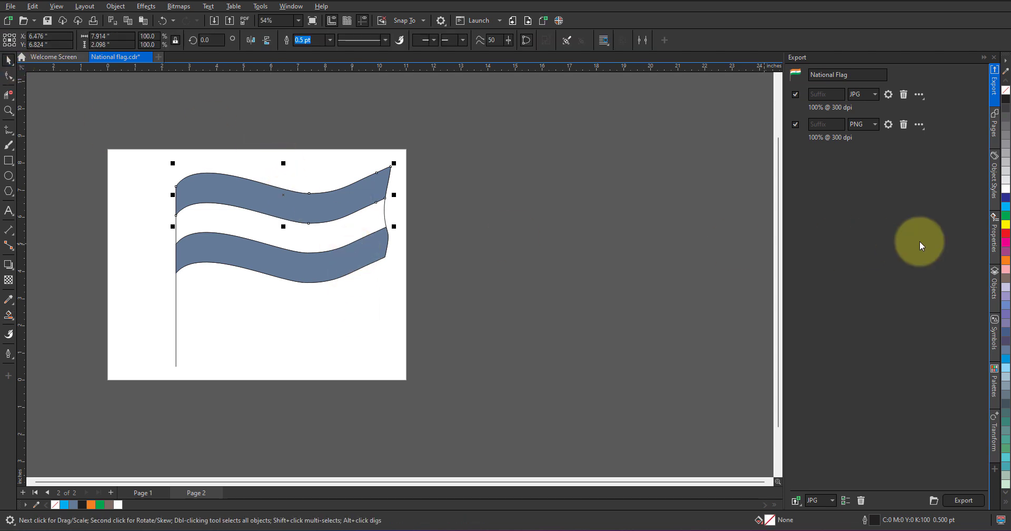
pyautogui.click(1006, 260)
pyautogui.click(379, 239)
pyautogui.click(1005, 215)
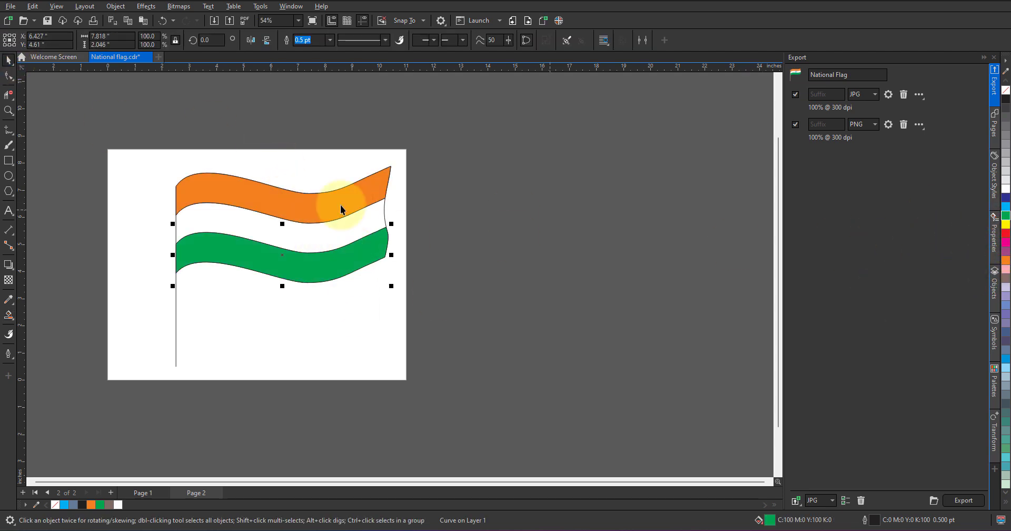
# - Create a shape from the flag's middle band with Smart Fill and color it white
pyautogui.click(8, 315)
pyautogui.click(220, 217)
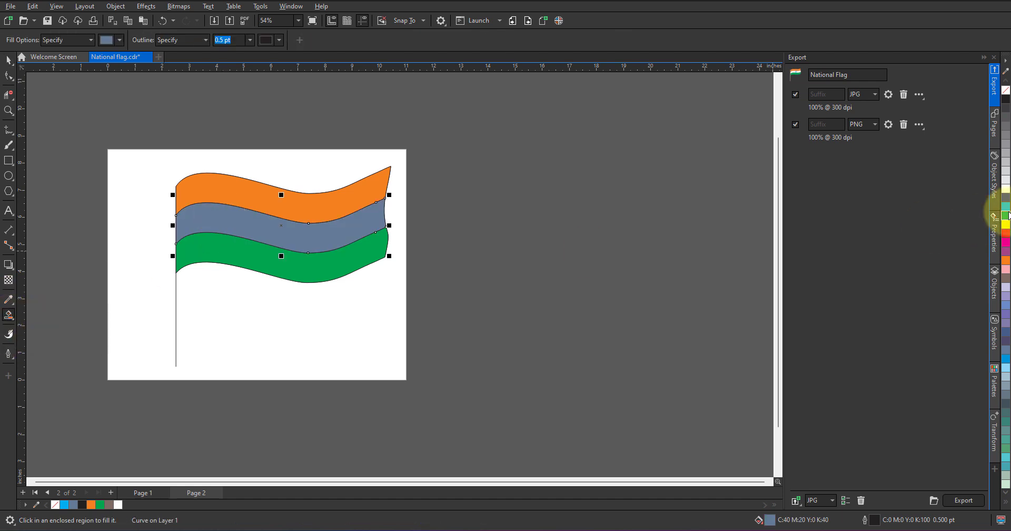
pyautogui.click(1005, 188)
pyautogui.click(9, 60)
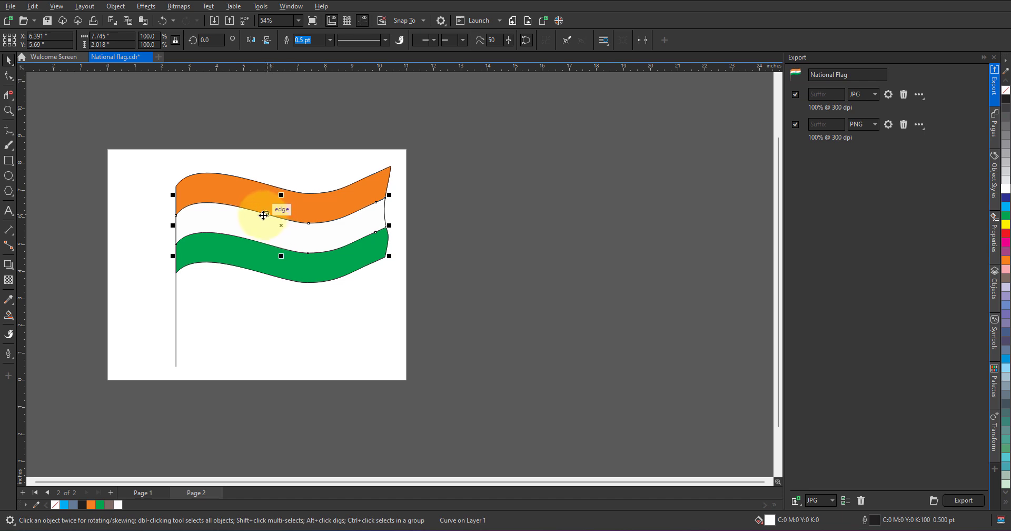
# - Draw a circle about 2.7 inches in diameter beside the page and a vertical 2-point line across its full diameter
pyautogui.click(9, 175)
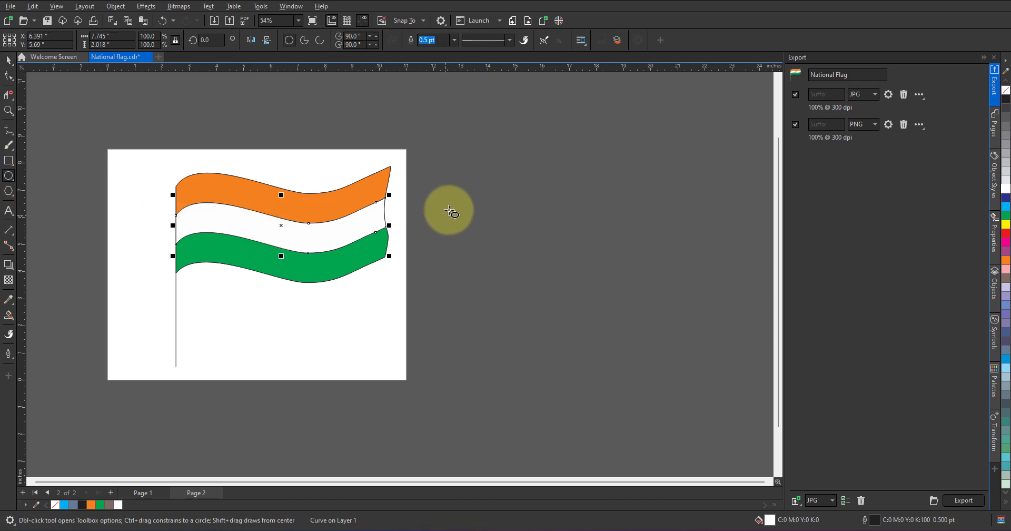
pyautogui.moveTo(452, 201); pyautogui.dragTo(514, 275)
pyautogui.click(7, 137)
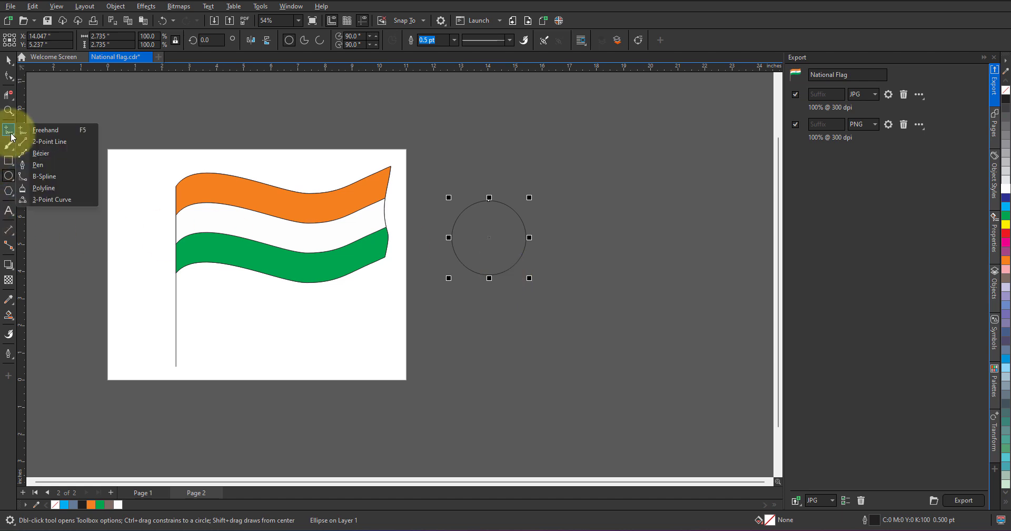
pyautogui.click(37, 141)
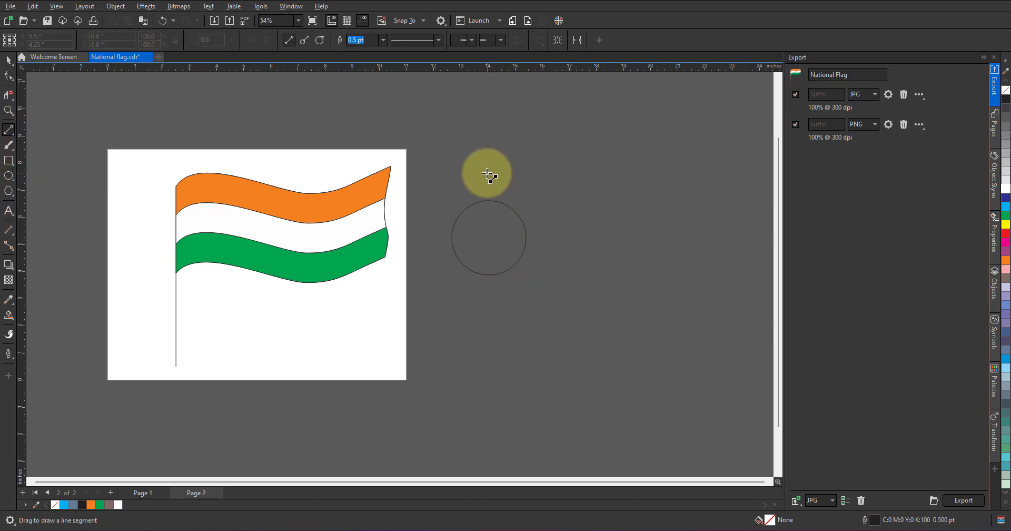
pyautogui.moveTo(489, 201); pyautogui.dragTo(489, 275)
# - Stretch the vertical line past both the top and bottom of the circle to a length of about 3.8 inches
pyautogui.scroll(2, 503, 206)
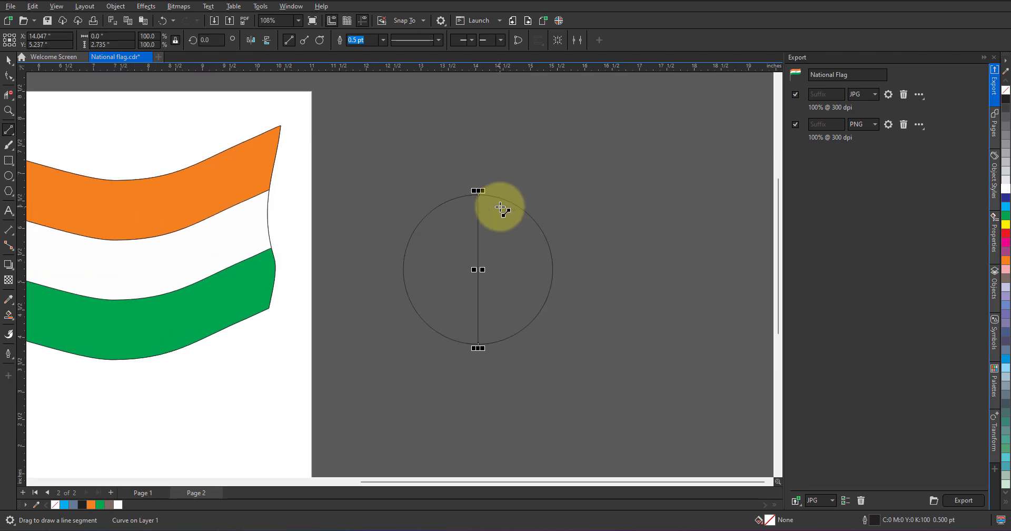
pyautogui.moveTo(478, 191); pyautogui.dragTo(478, 151)
pyautogui.moveTo(478, 347); pyautogui.dragTo(477, 367)
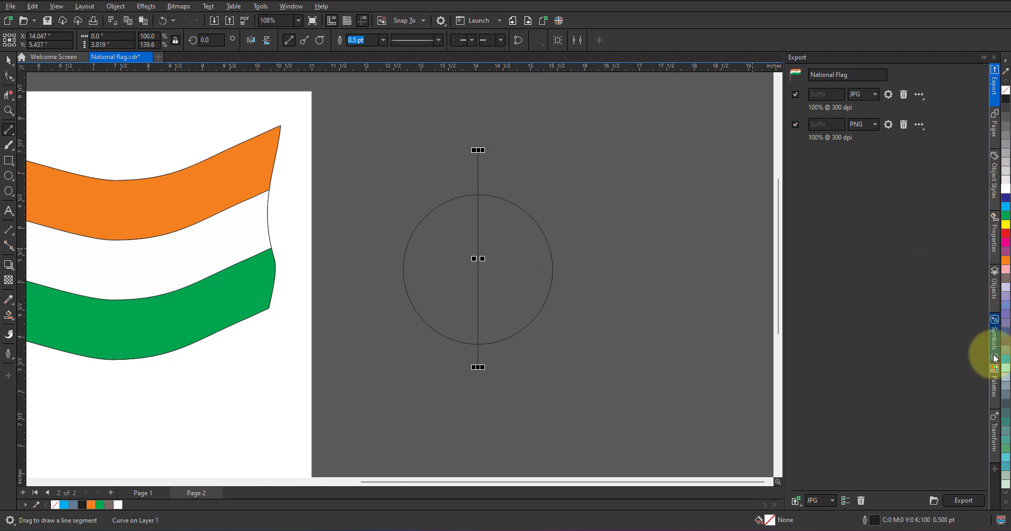
# - Open the rotation settings for the vertical line and calculate 360 ÷ 12 in Calculator as the spoke angle
pyautogui.click(995, 437)
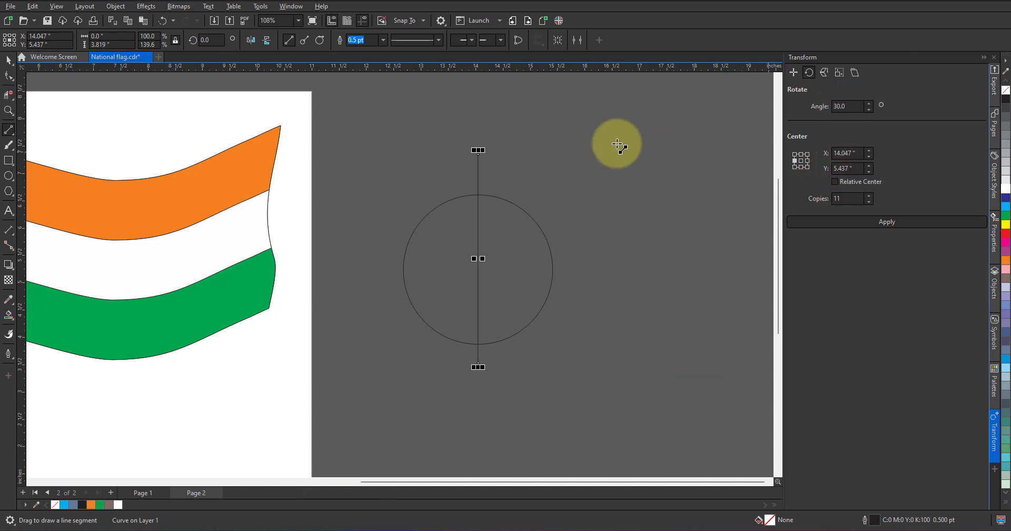
pyautogui.click(299, 530)
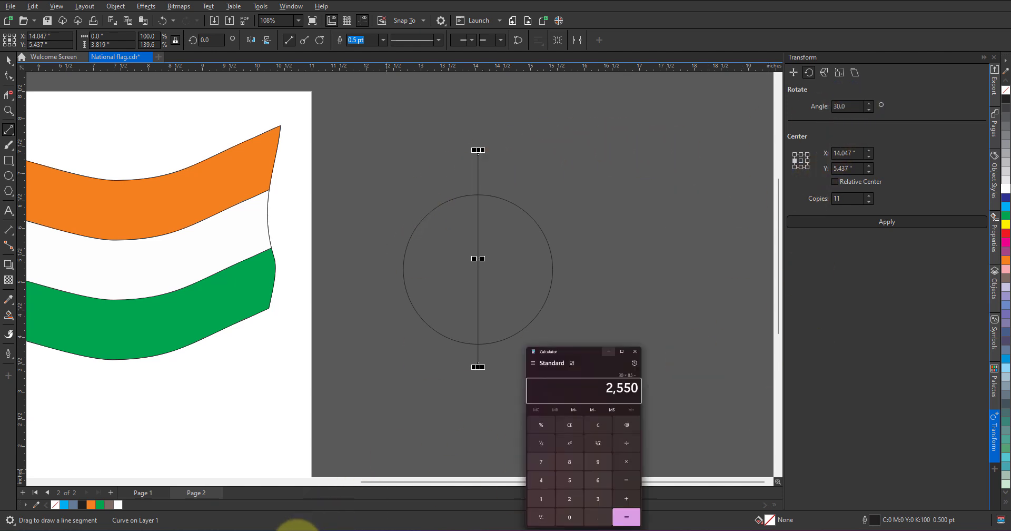
pyautogui.press('Escape')
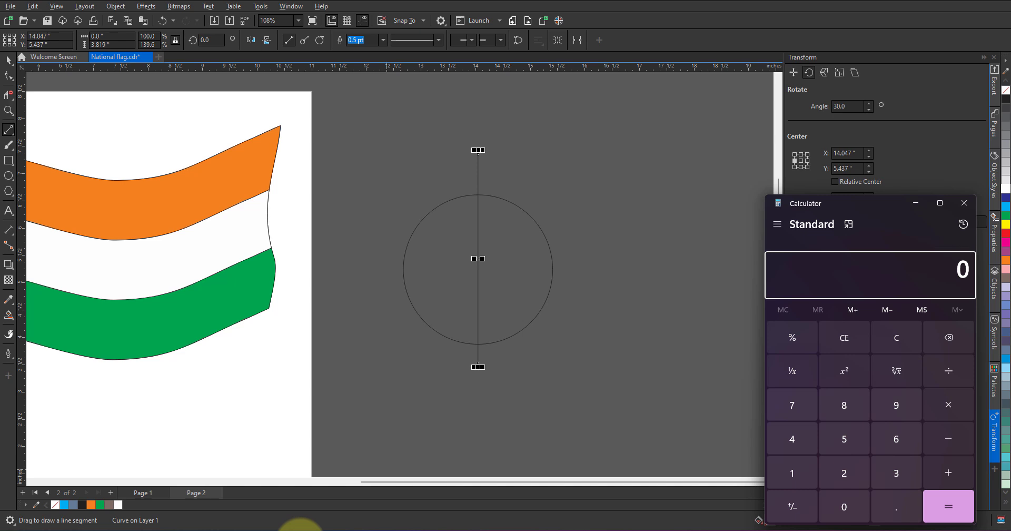
pyautogui.write('0')
pyautogui.write('12')
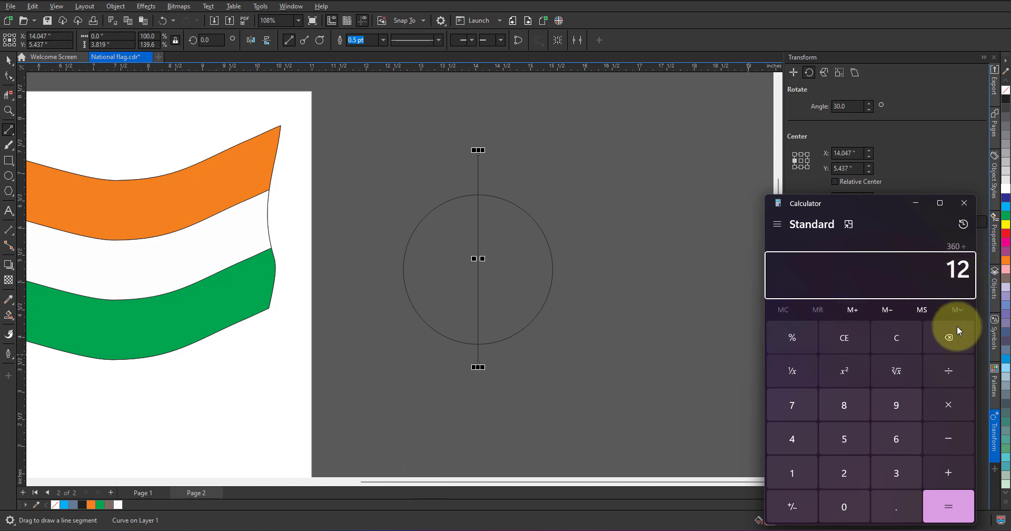
pyautogui.click(943, 502)
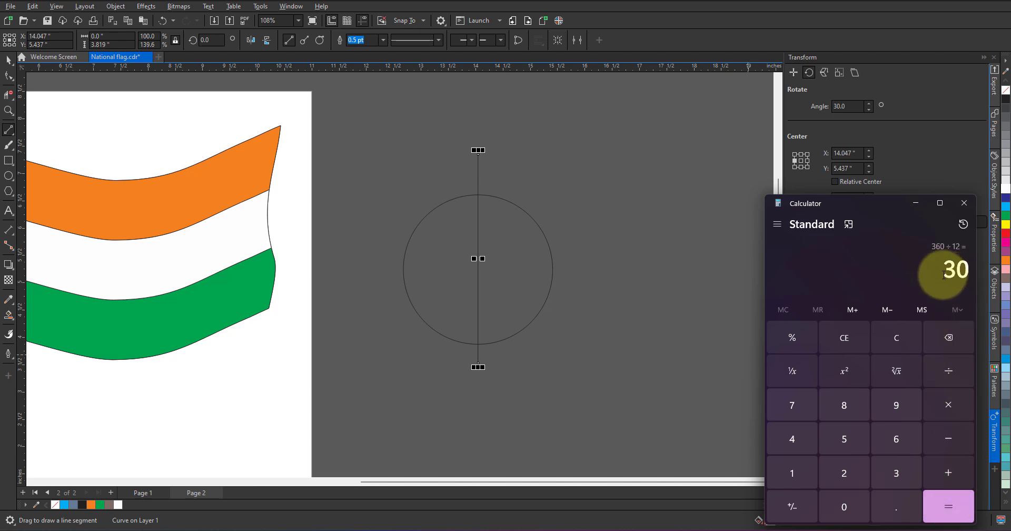
pyautogui.click(918, 205)
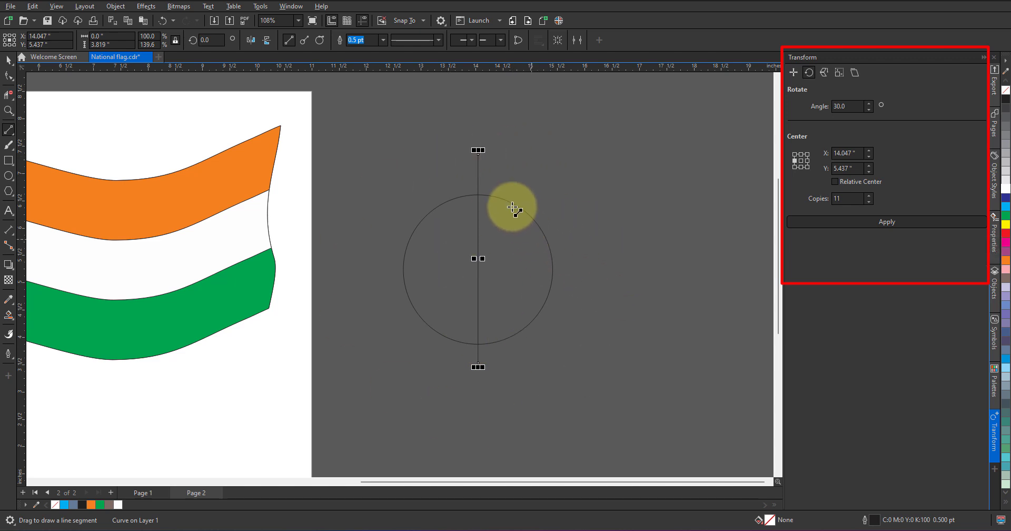
# - Rotate the vertical line about its own center by 30° with 11 copies to form the wheel's spokes
pyautogui.click(802, 164)
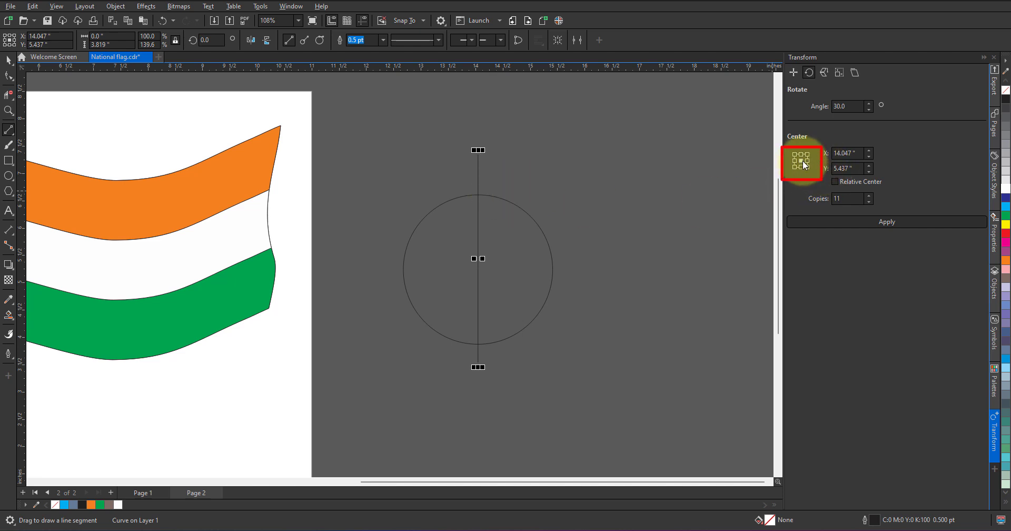
pyautogui.click(841, 223)
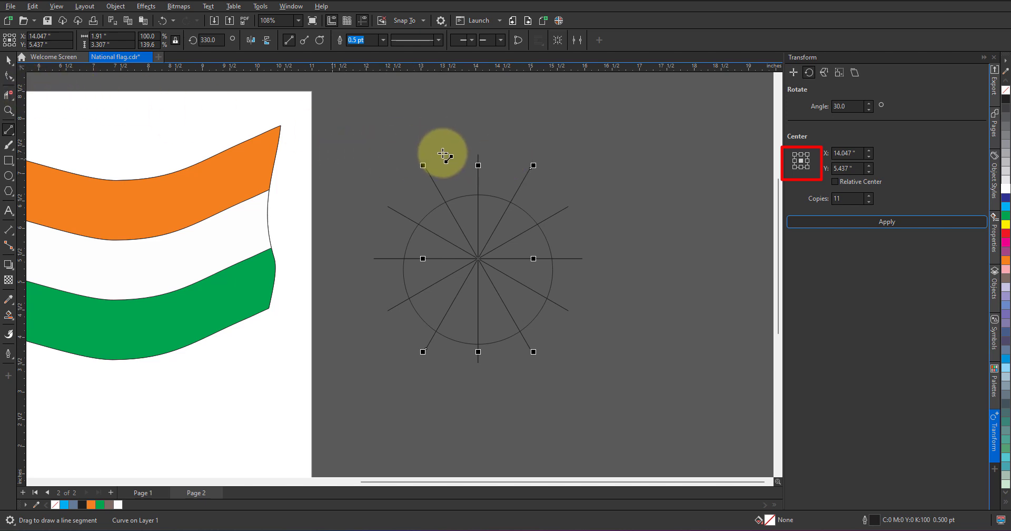
# - Trim off all spoke ends that extend outside the circle with Virtual Segment Delete
pyautogui.click(9, 96)
pyautogui.click(53, 112)
pyautogui.moveTo(386, 146); pyautogui.dragTo(383, 357)
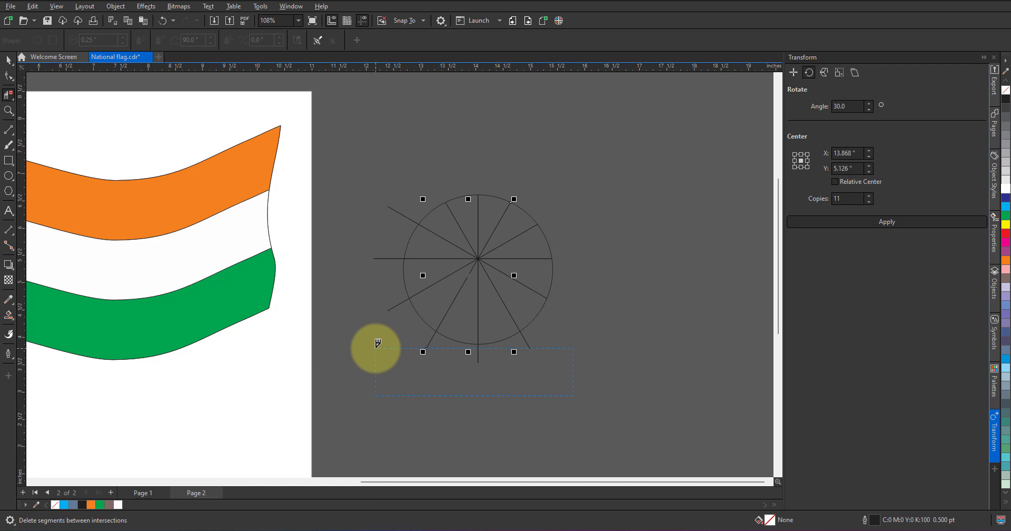
pyautogui.moveTo(355, 182); pyautogui.dragTo(391, 360)
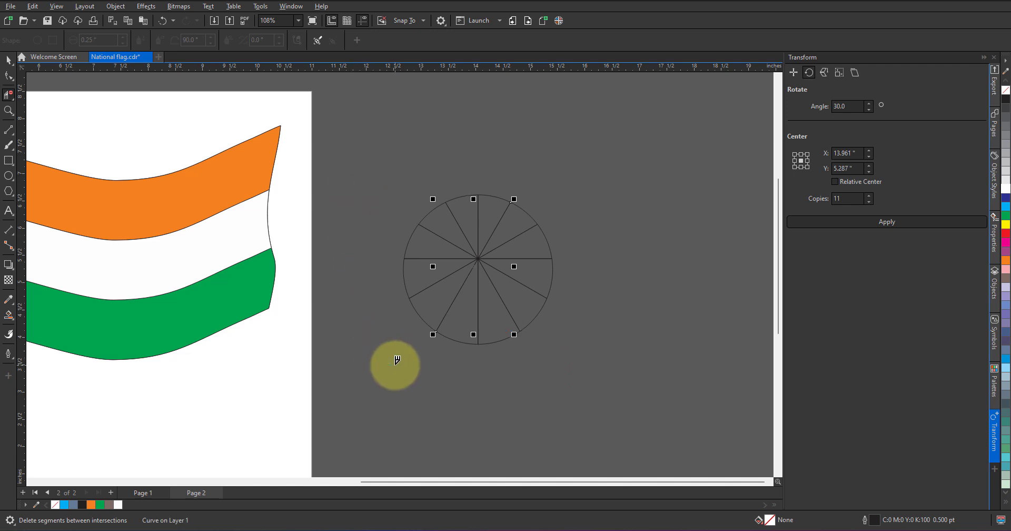
# - Group the circle with all its spokes and color the group's outline light blue
pyautogui.click(8, 59)
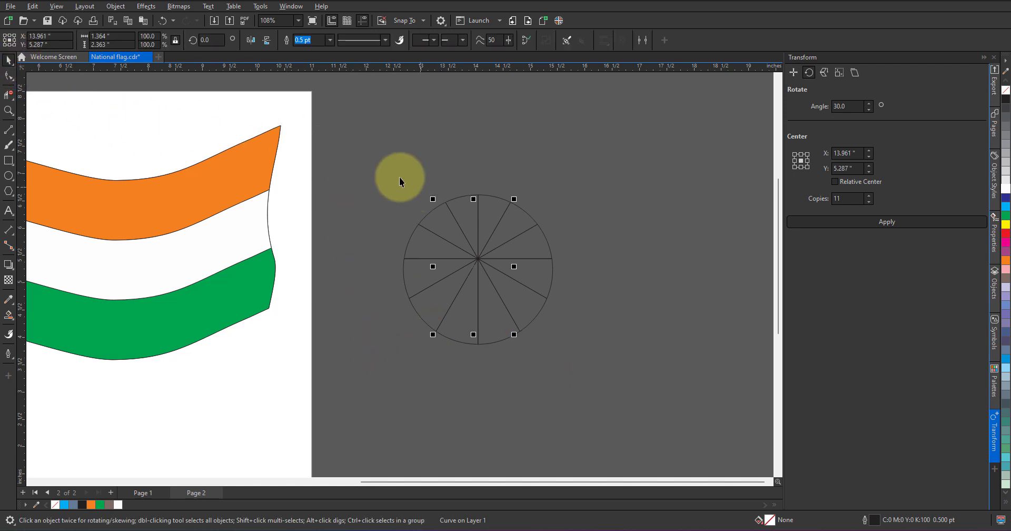
pyautogui.moveTo(400, 182); pyautogui.dragTo(590, 391)
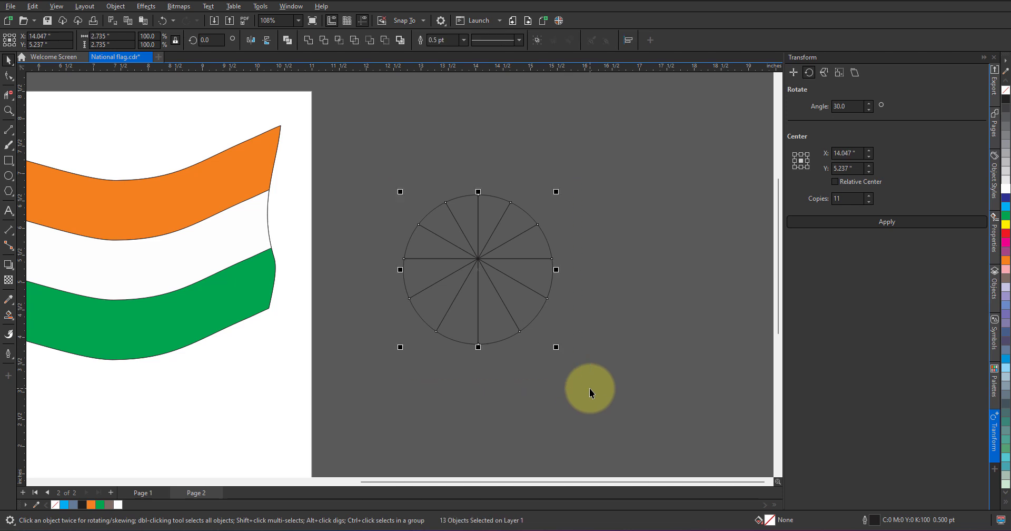
pyautogui.hotkey('ctrl', 'g')
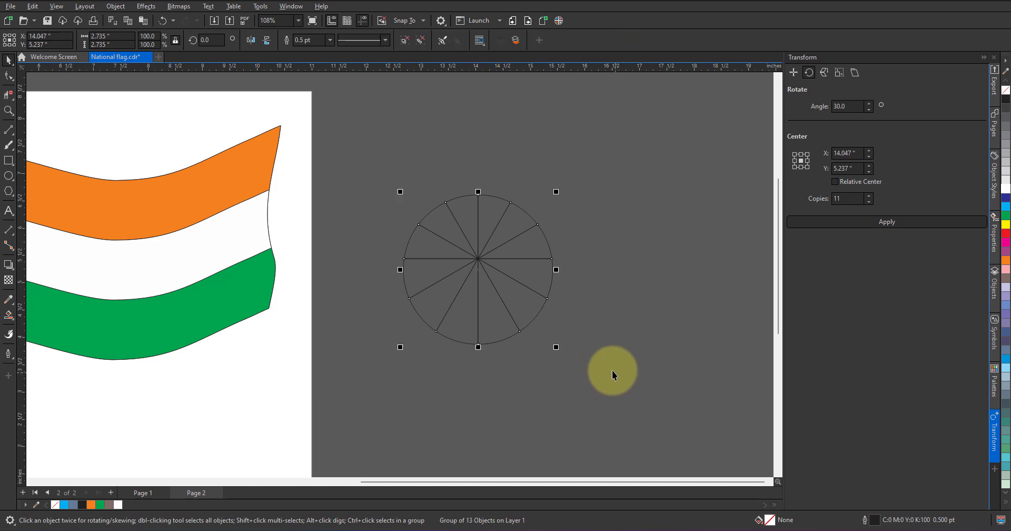
pyautogui.rightClick(1007, 210)
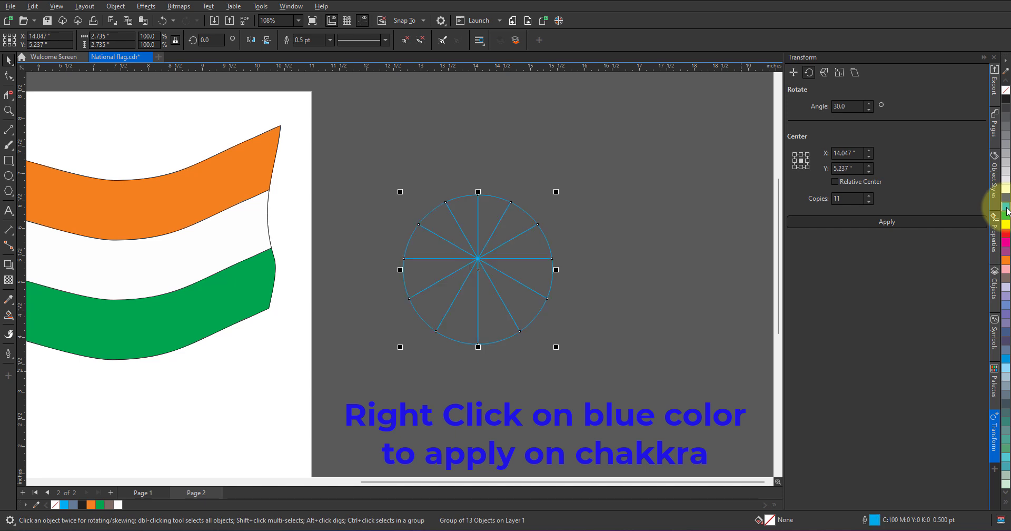
# - Set the wheel group's outline width to 2.0 pt
pyautogui.doubleClick(876, 520)
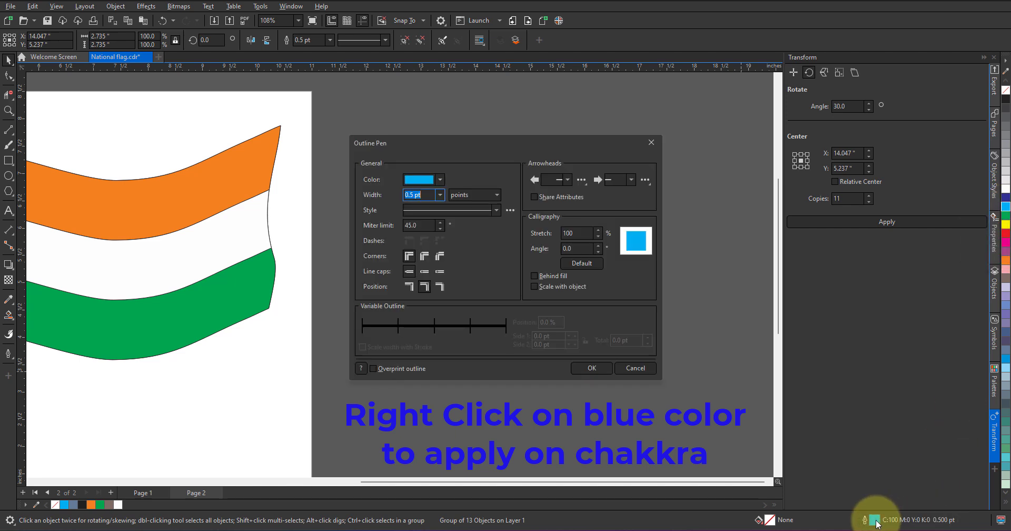
pyautogui.click(440, 194)
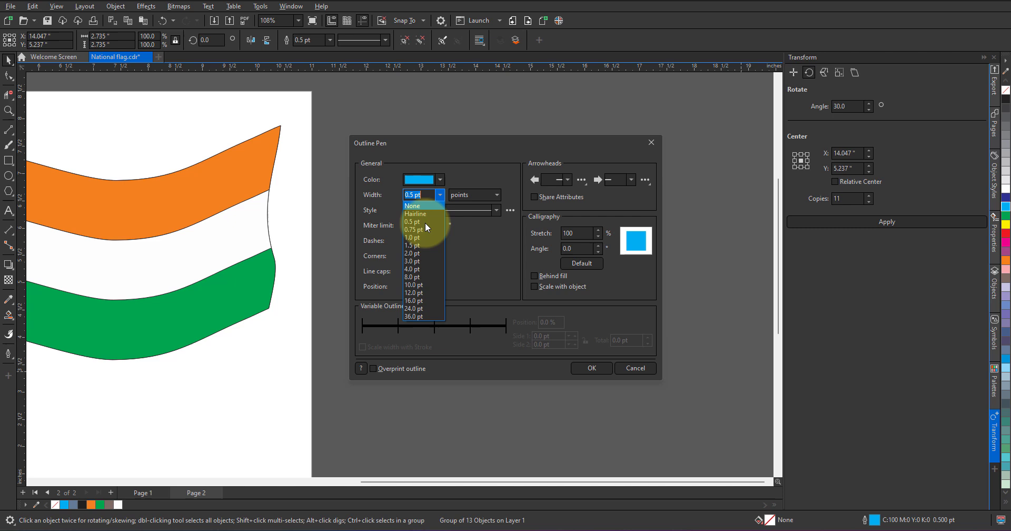
pyautogui.click(412, 253)
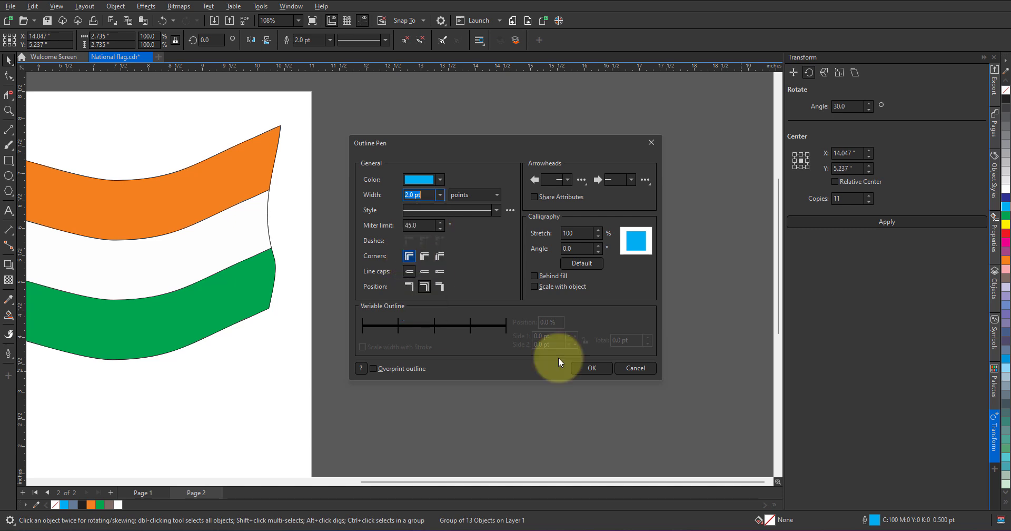
pyautogui.click(593, 368)
# - Move the wheel onto the flag's white band and scale it down to about 1.09 inches in diameter
pyautogui.scroll(-2, 526, 258)
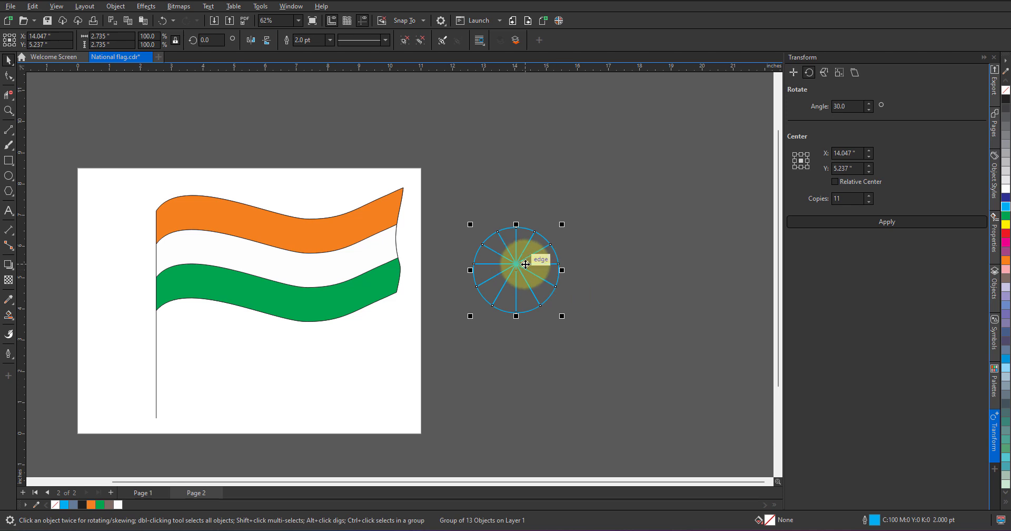
pyautogui.moveTo(508, 259); pyautogui.dragTo(258, 268)
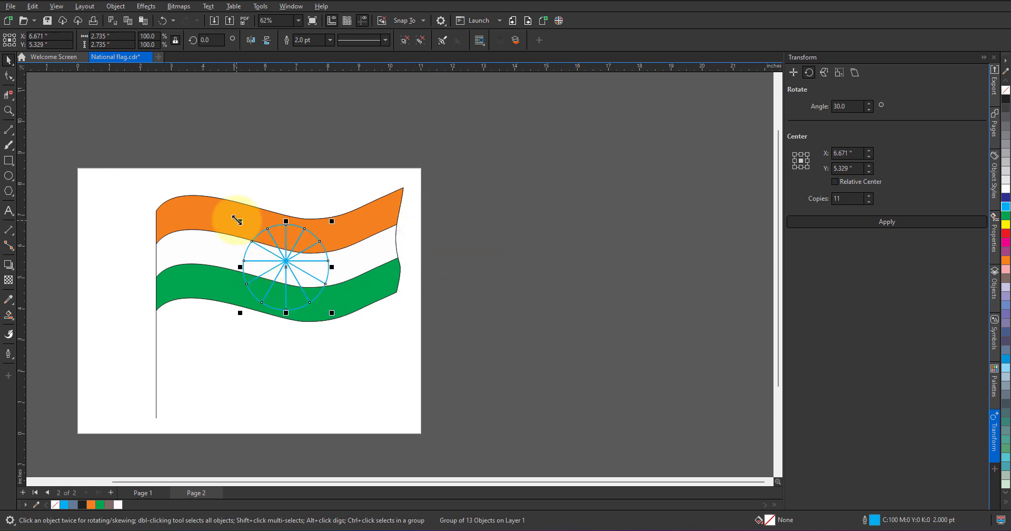
pyautogui.moveTo(237, 220); pyautogui.dragTo(266, 247)
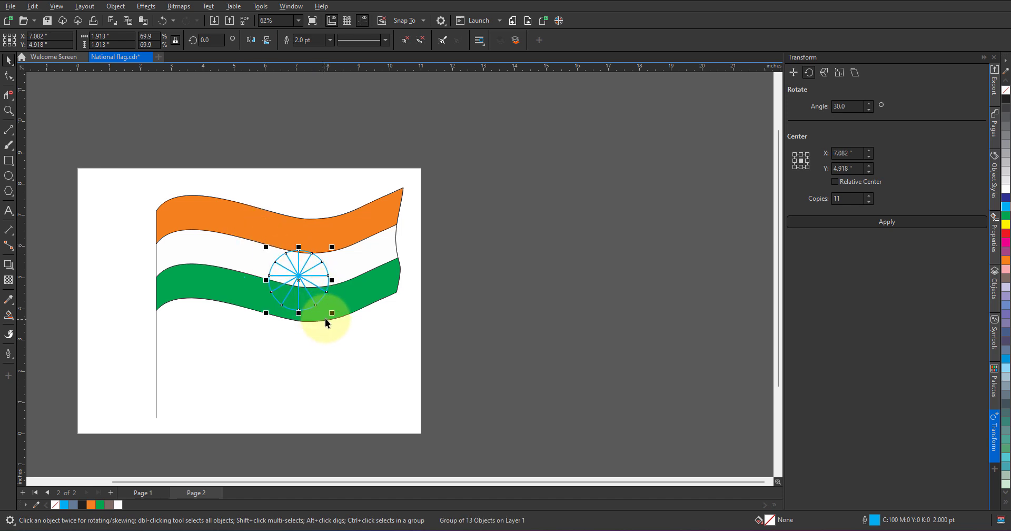
pyautogui.scroll(4, 312, 307)
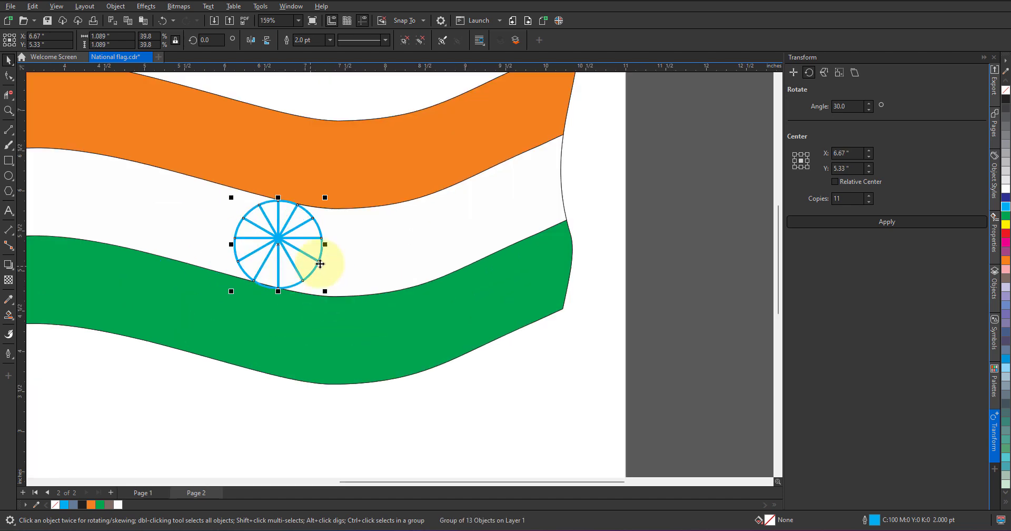
pyautogui.moveTo(278, 239); pyautogui.dragTo(313, 249)
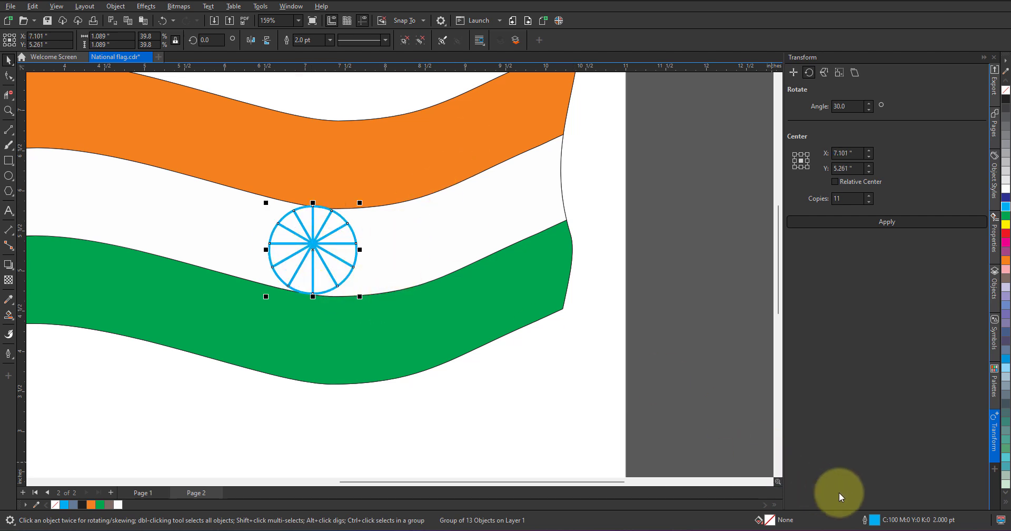
# - Set the wheel's outline width to 1.5 pt and deselect it
pyautogui.doubleClick(873, 520)
pyautogui.click(439, 194)
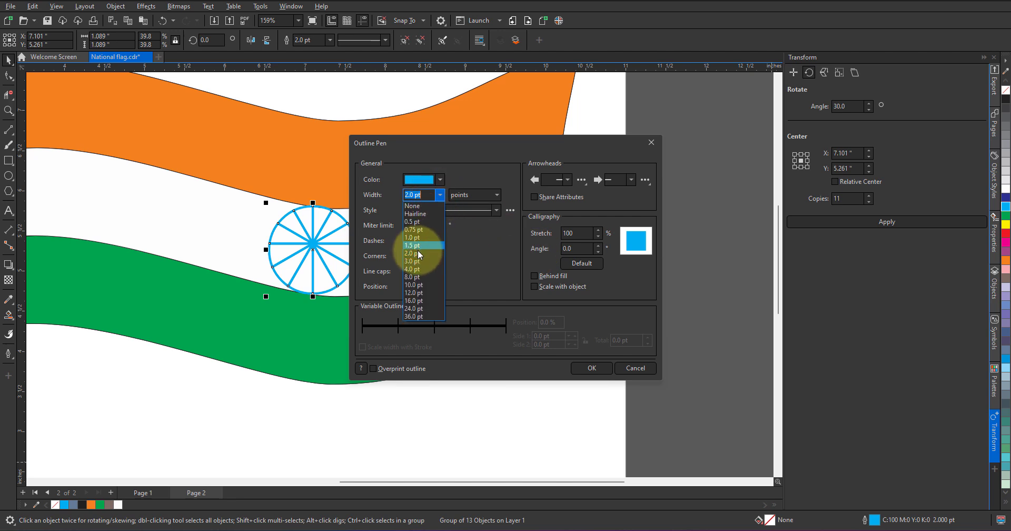
pyautogui.click(416, 251)
pyautogui.click(591, 368)
pyautogui.click(586, 362)
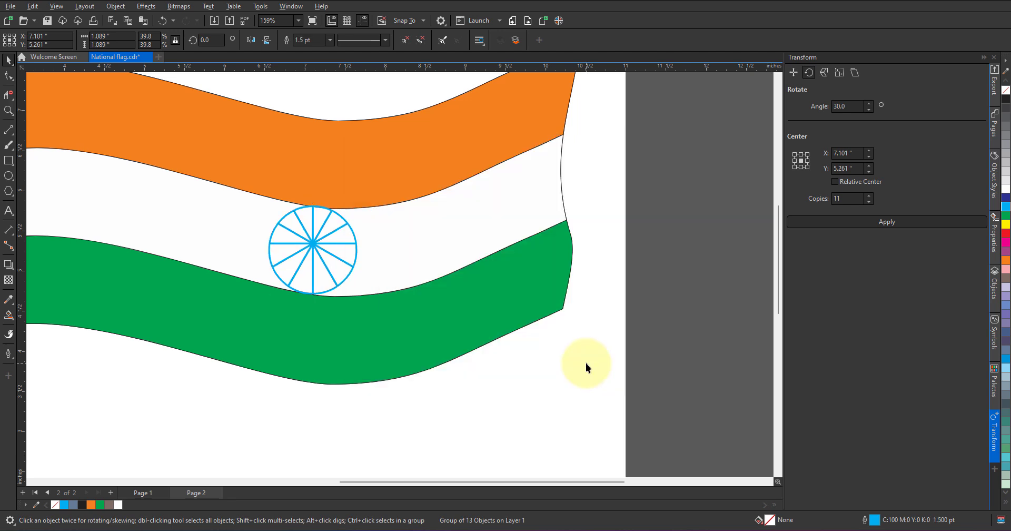
# - Thicken the flagpole line, trying 16 pt and settling on an outline width of 24 pt
pyautogui.scroll(-2, 653, 307)
pyautogui.scroll(-2, 654, 308)
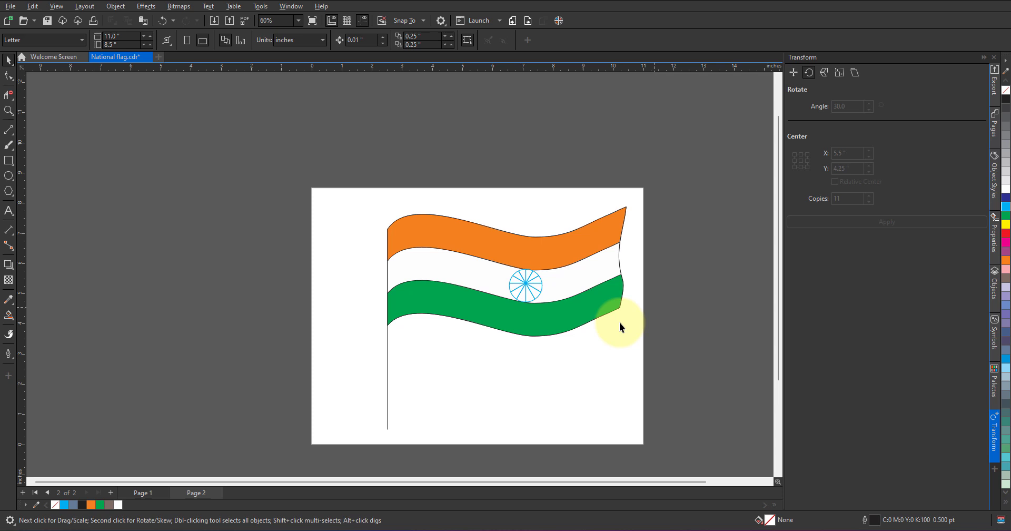
pyautogui.click(387, 393)
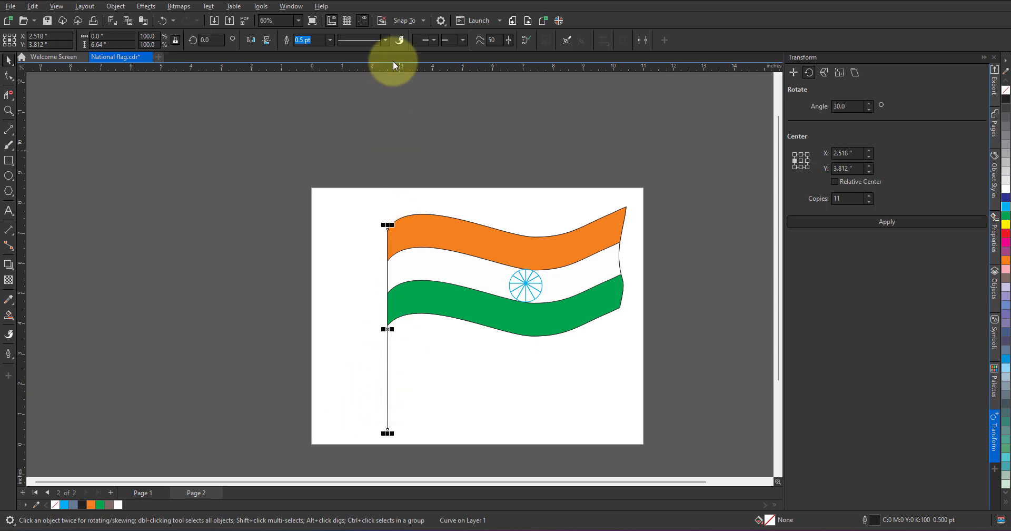
pyautogui.click(323, 40)
pyautogui.click(331, 40)
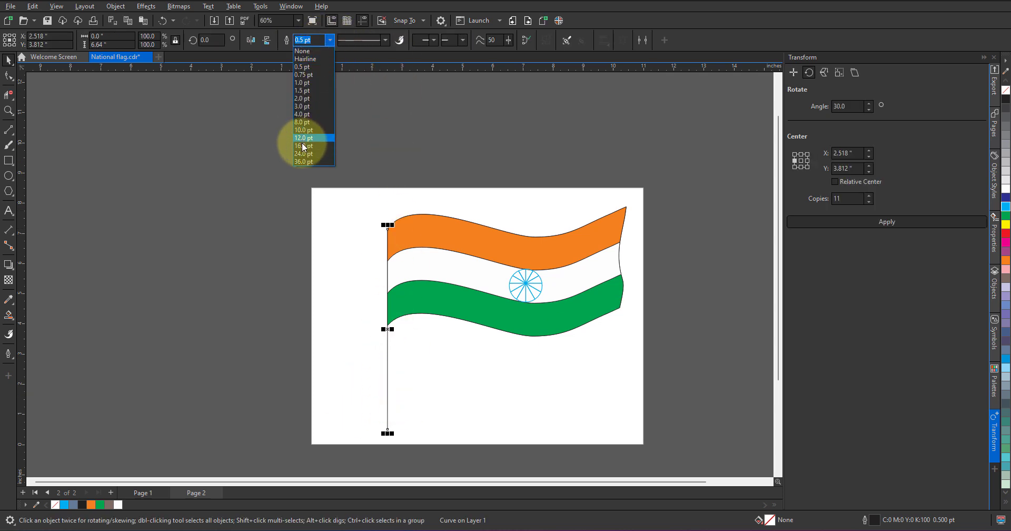
pyautogui.click(305, 146)
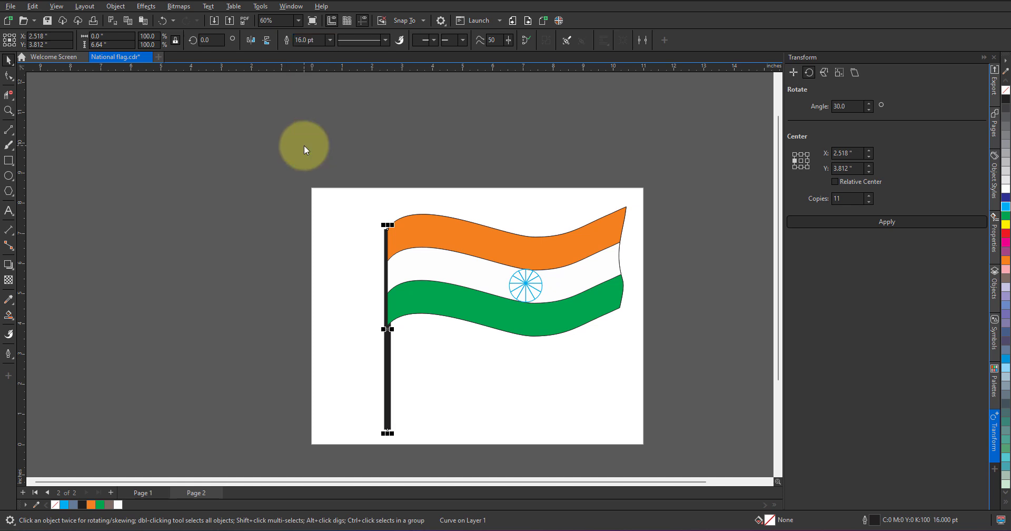
pyautogui.click(330, 40)
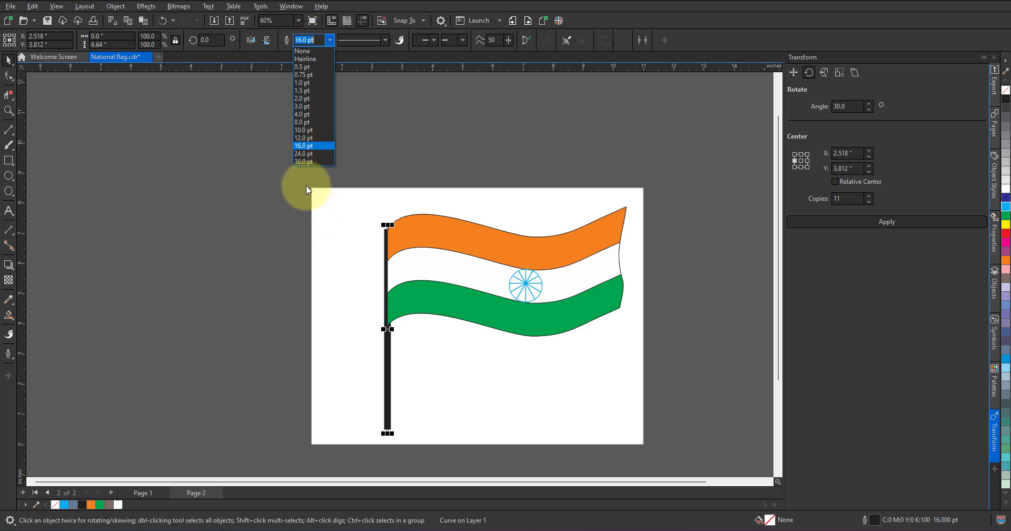
pyautogui.click(306, 154)
# - Shift the thick pole sideways until its inner edge sits flush against the flag's left edge
pyautogui.moveTo(389, 351)
pyautogui.mouseDown()
pyautogui.moveTo(375, 356)
pyautogui.moveTo(385, 354)
pyautogui.mouseUp()
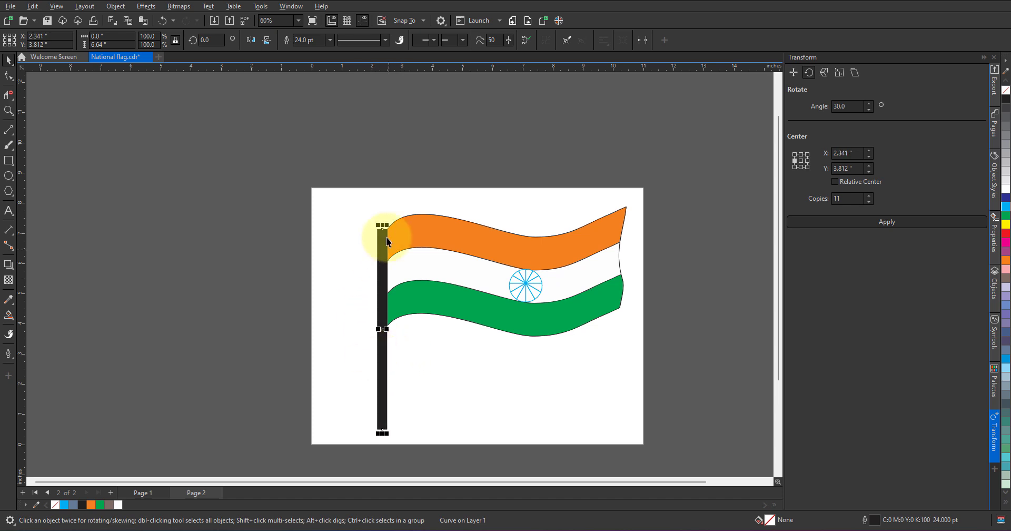
pyautogui.scroll(4, 384, 227)
pyautogui.scroll(3, 385, 229)
pyautogui.press('Right')
pyautogui.press('Right')
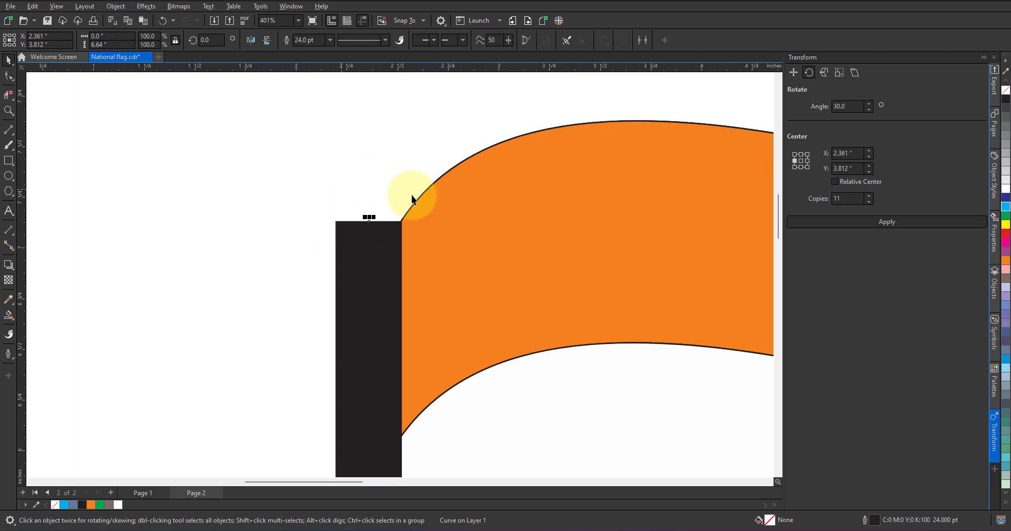
# - Give the flagpole line round line caps in its outline settings
pyautogui.doubleClick(875, 520)
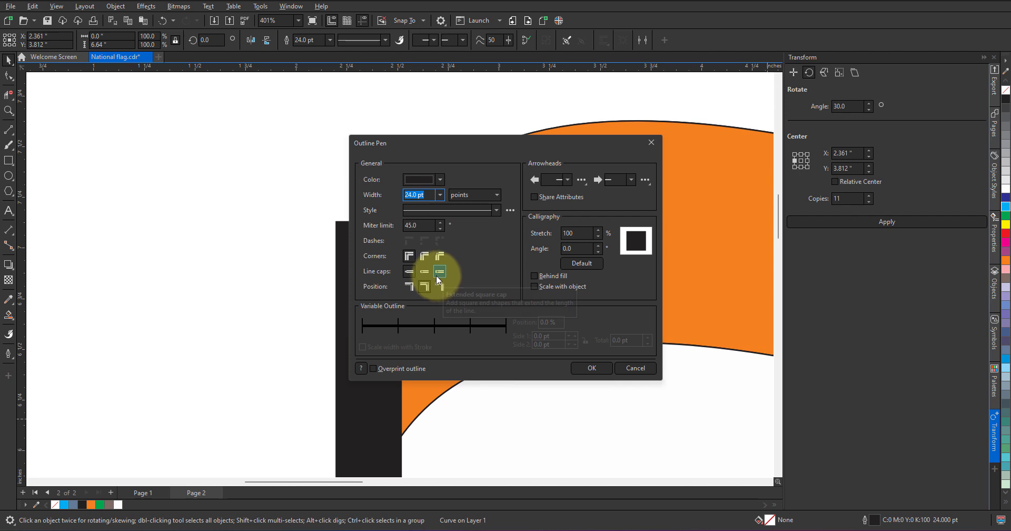
pyautogui.click(404, 271)
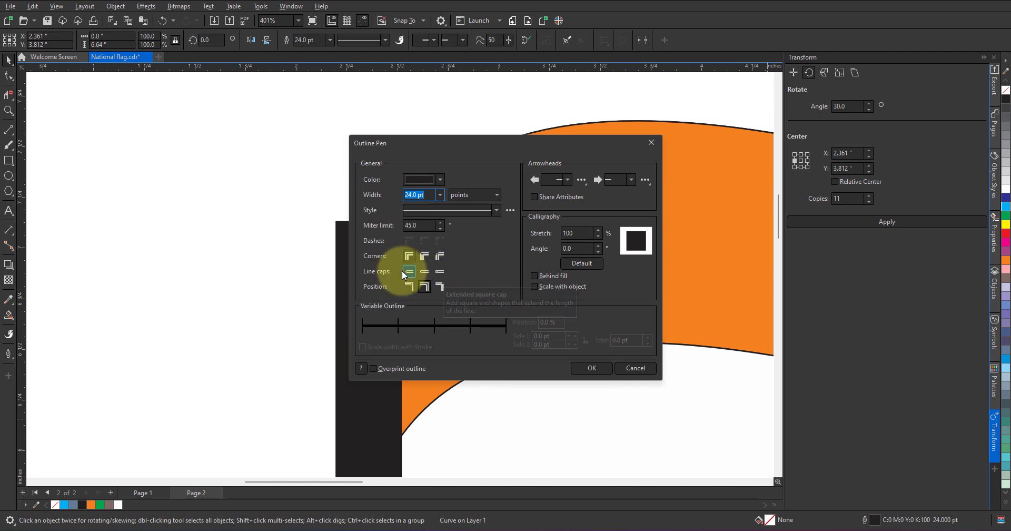
pyautogui.click(435, 271)
pyautogui.click(595, 368)
# - Color the flagpole's outline grayish brown, deselect it and review the whole flag on the page
pyautogui.scroll(-2, 598, 368)
pyautogui.click(1006, 280)
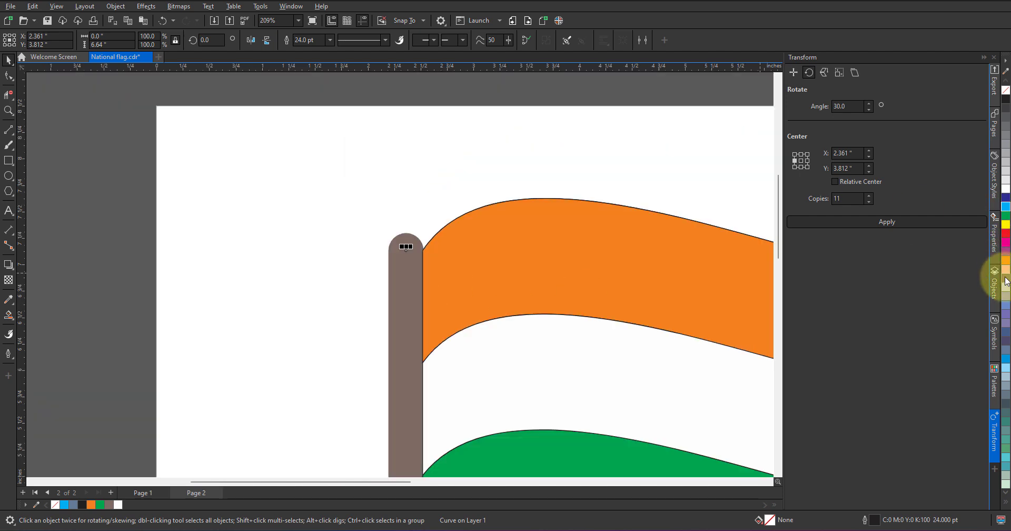
pyautogui.scroll(-2, 169, 261)
pyautogui.click(134, 267)
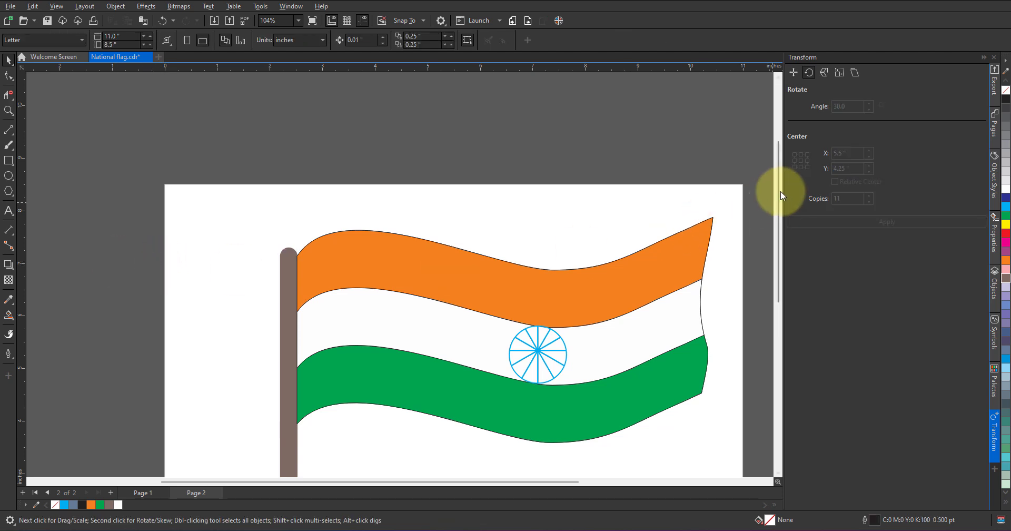
pyautogui.moveTo(779, 193); pyautogui.dragTo(778, 236)
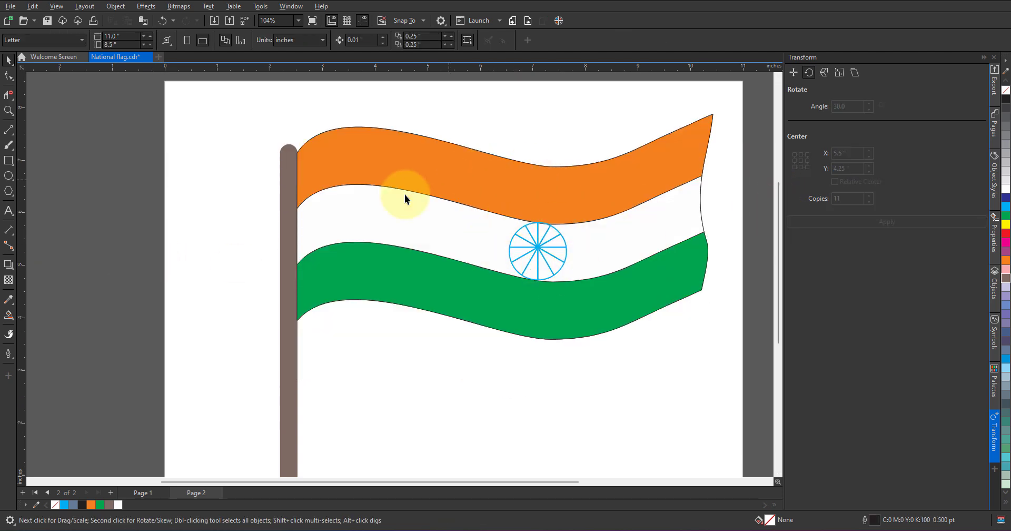
pyautogui.scroll(-2, 387, 236)
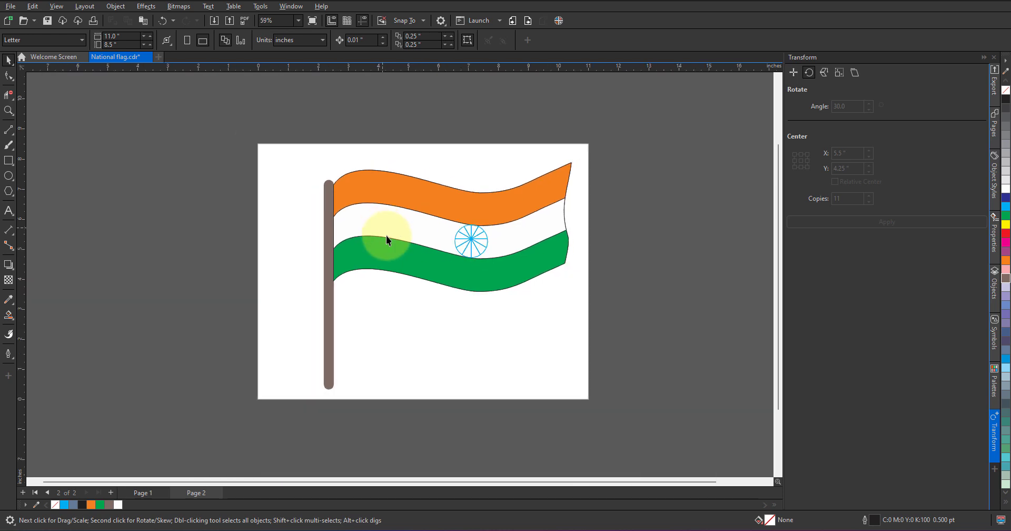